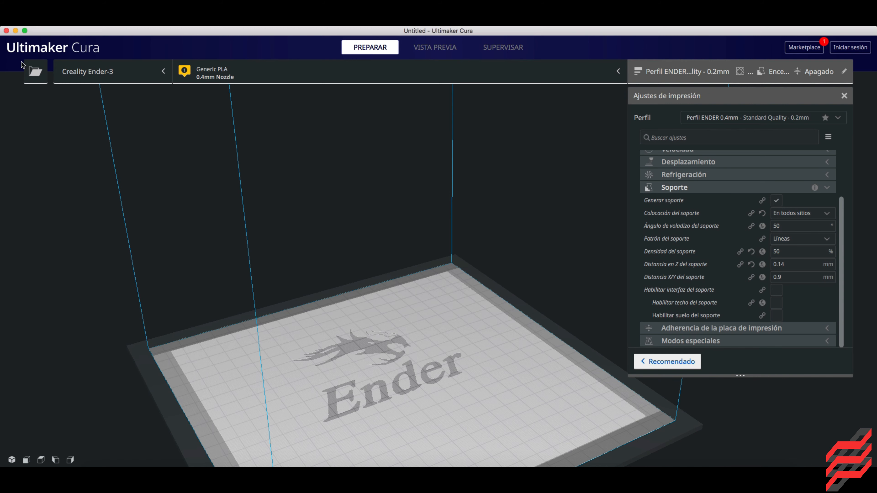
# - Load the model BULLSEYE_BASE_TORNADO_9.27.stl from the Desktop folder onto the build plate
pyautogui.click(28, 71)
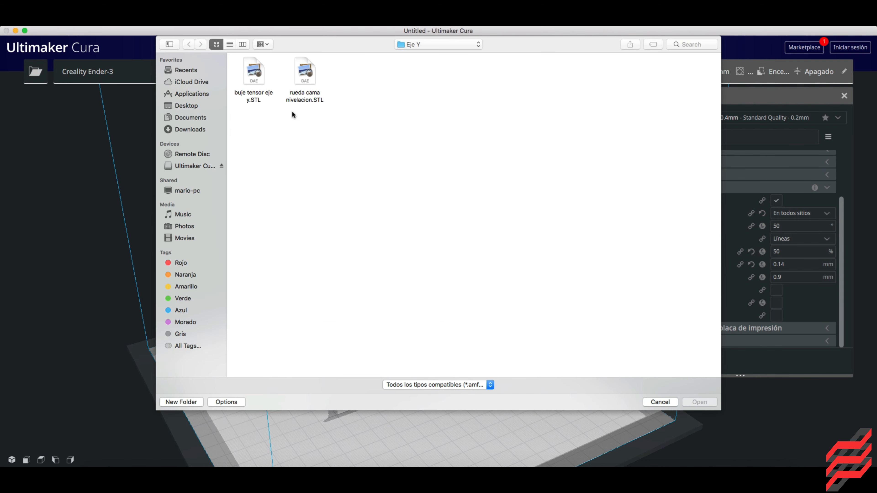
pyautogui.click(193, 126)
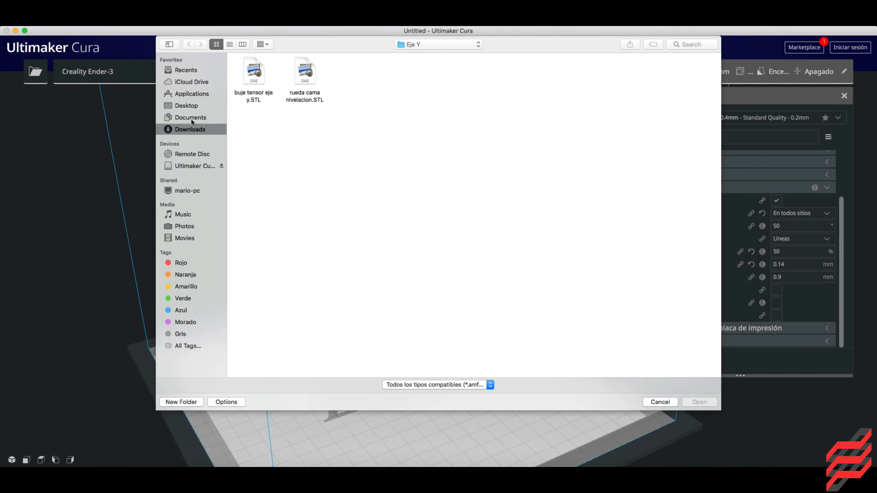
pyautogui.click(190, 106)
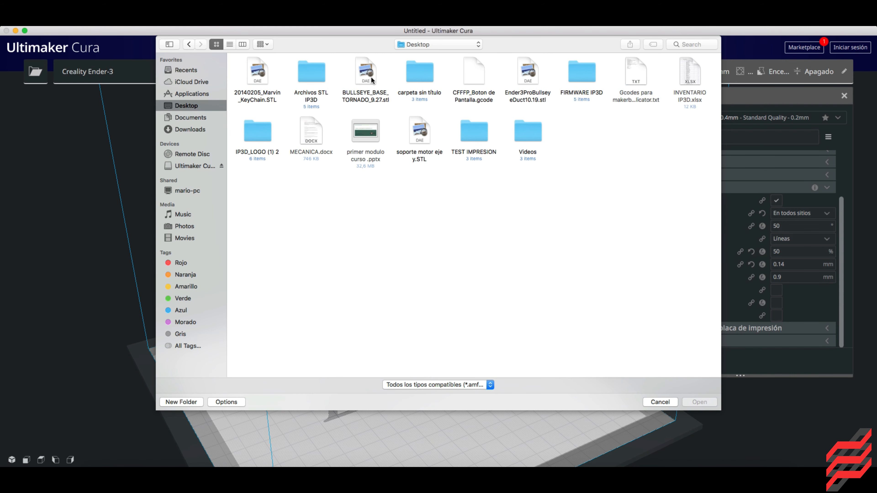
pyautogui.click(361, 73)
pyautogui.doubleClick(361, 73)
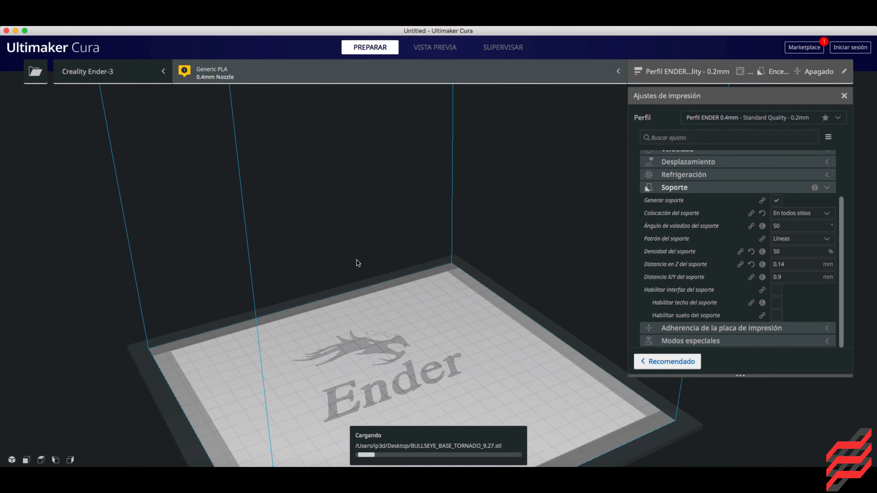
# - Set the support placement to touching the build plate only (Tocando la placa) and slice the model
pyautogui.moveTo(443, 340); pyautogui.dragTo(463, 334, button='right')
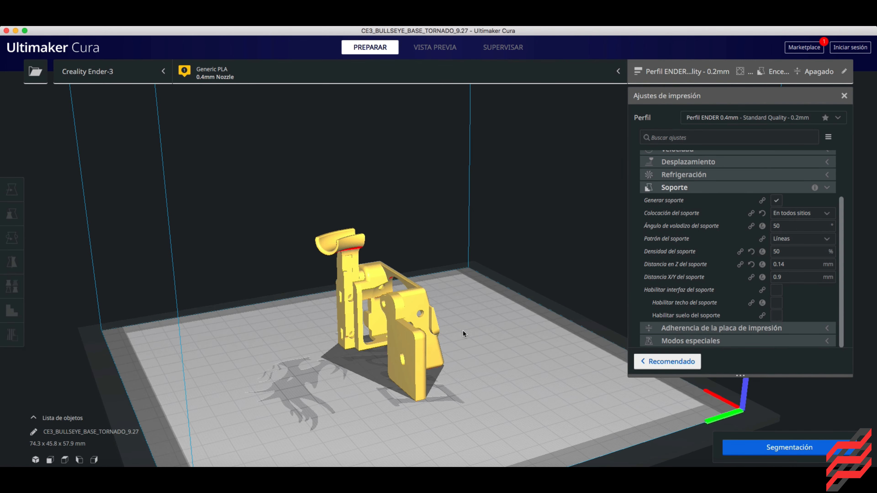
pyautogui.moveTo(342, 362); pyautogui.dragTo(330, 232, button='right')
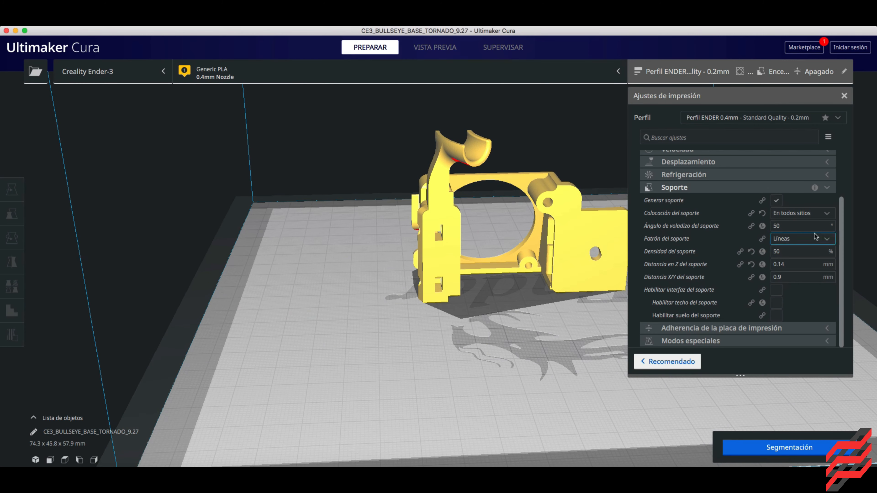
pyautogui.click(828, 214)
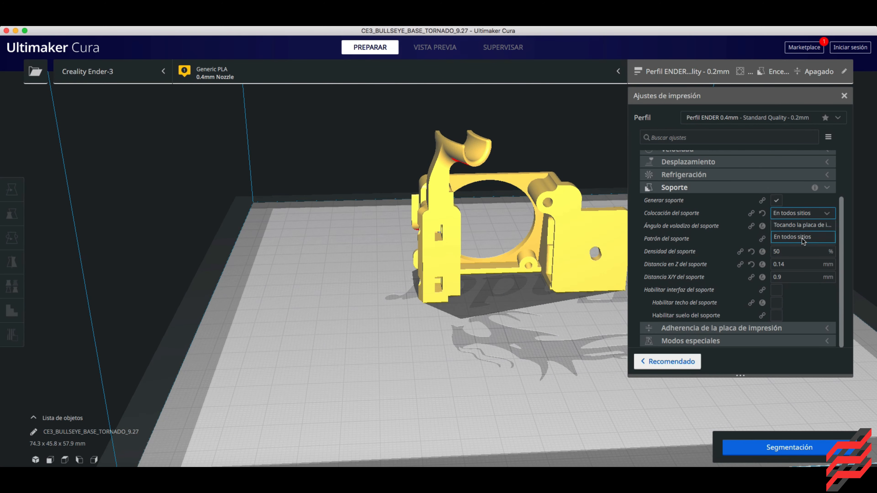
pyautogui.click(803, 226)
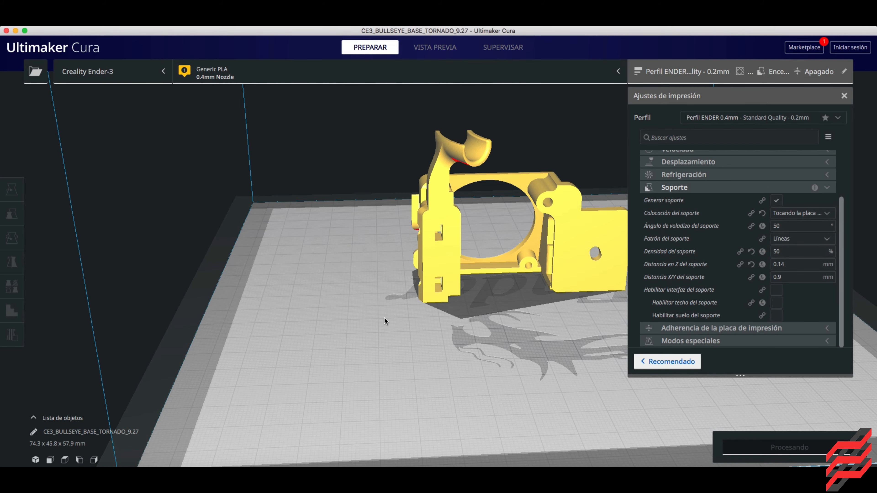
pyautogui.moveTo(386, 298); pyautogui.dragTo(404, 252, button='right')
pyautogui.scroll(-5, 404, 267)
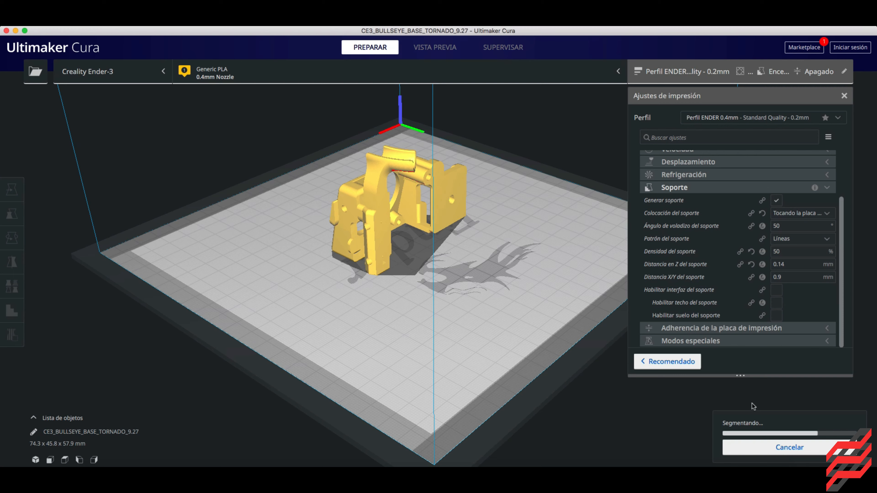
# - Examine the generated supports in the layer preview, stepping down and back up through the layers
pyautogui.click(443, 52)
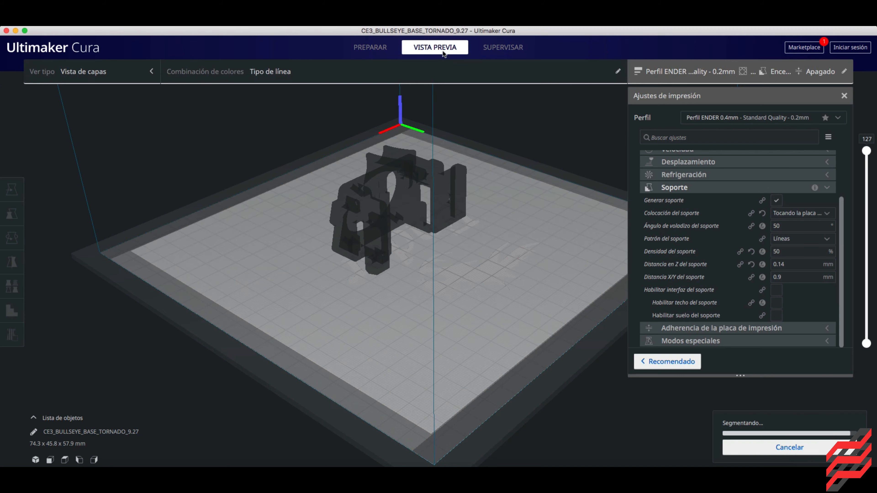
pyautogui.scroll(3, 415, 225)
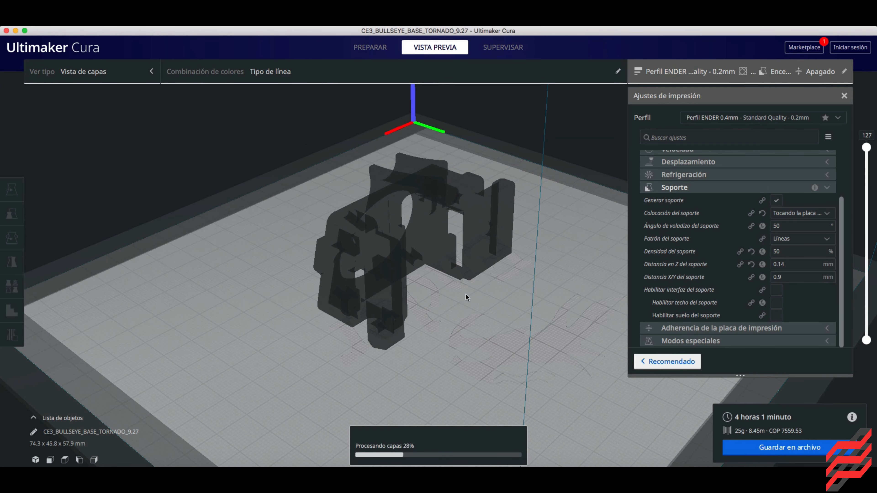
pyautogui.moveTo(450, 303); pyautogui.dragTo(430, 292, button='right')
pyautogui.moveTo(866, 147); pyautogui.dragTo(867, 226)
pyautogui.moveTo(865, 304); pyautogui.dragTo(867, 153)
pyautogui.moveTo(550, 265); pyautogui.dragTo(572, 300, button='right')
# - Return to the preparation view and examine the overhangs around the circular opening and screw holes of the frame
pyautogui.click(359, 52)
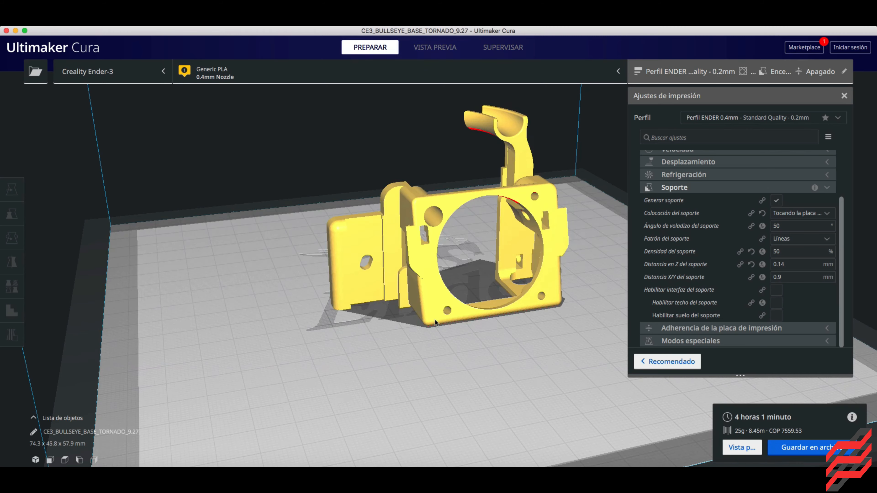
pyautogui.moveTo(423, 315); pyautogui.dragTo(495, 294, button='right')
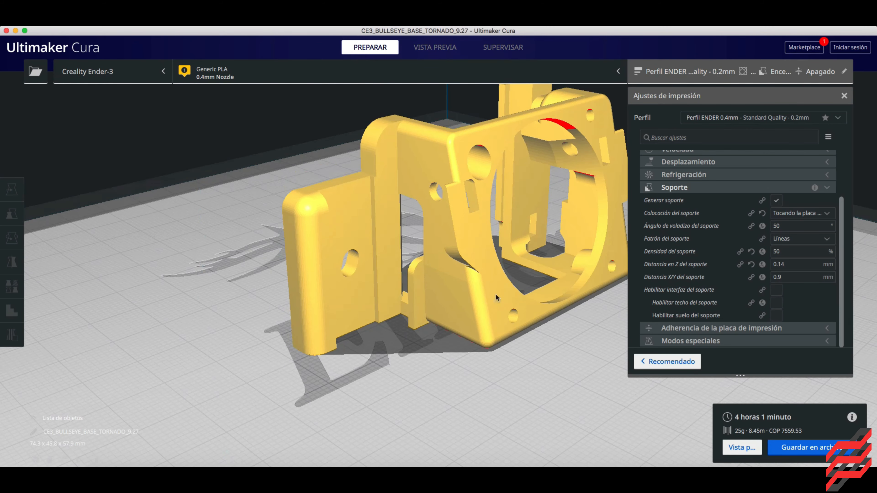
pyautogui.moveTo(460, 261); pyautogui.dragTo(241, 200, button='right')
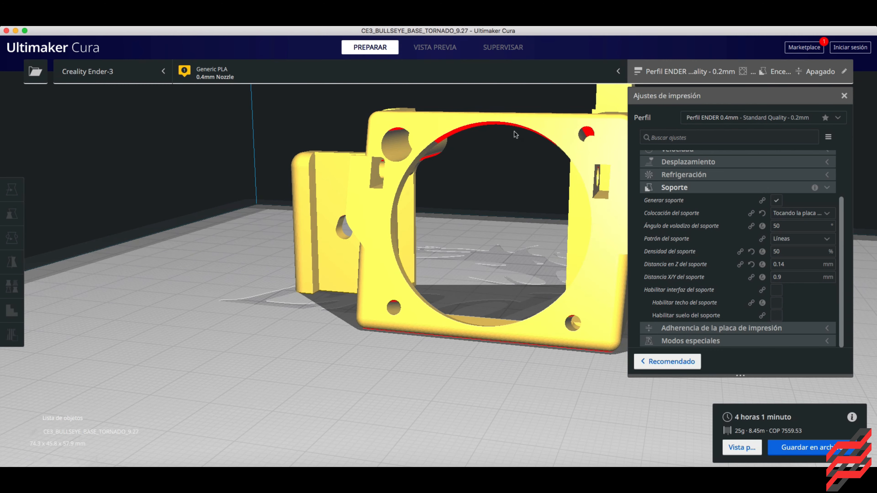
pyautogui.scroll(-6, 325, 200)
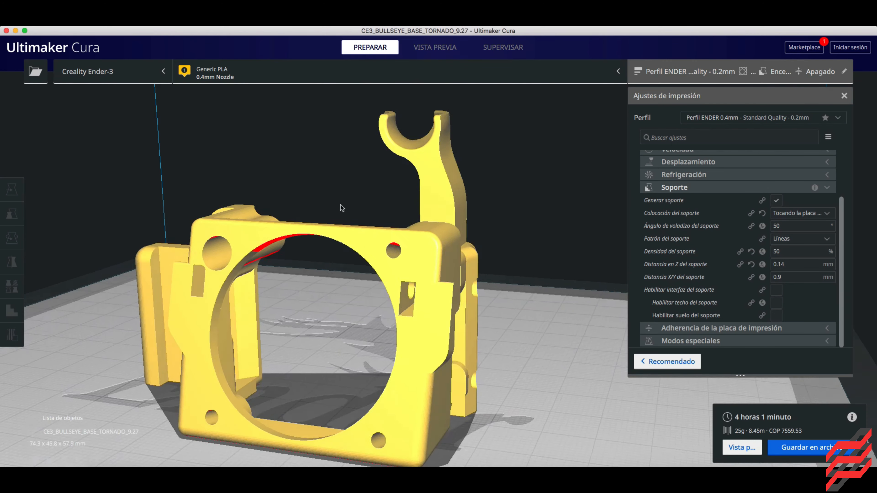
pyautogui.moveTo(368, 290); pyautogui.dragTo(389, 291, button='right')
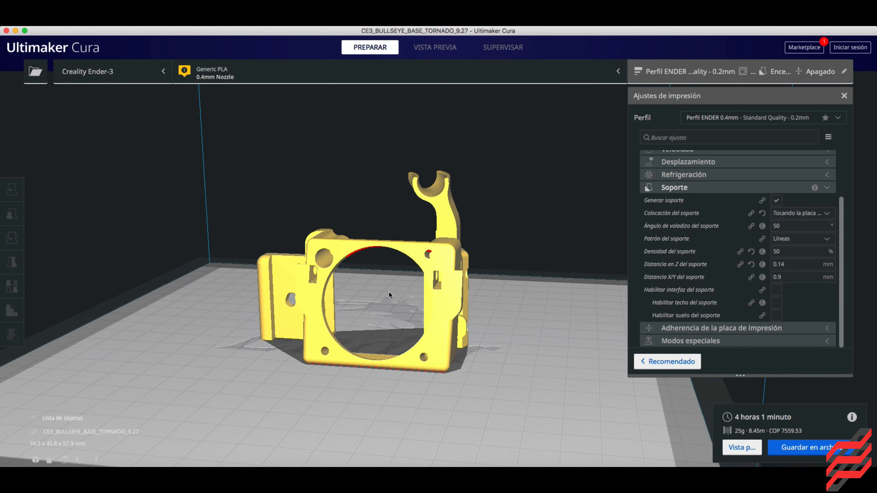
pyautogui.moveTo(380, 322); pyautogui.dragTo(362, 309, button='right')
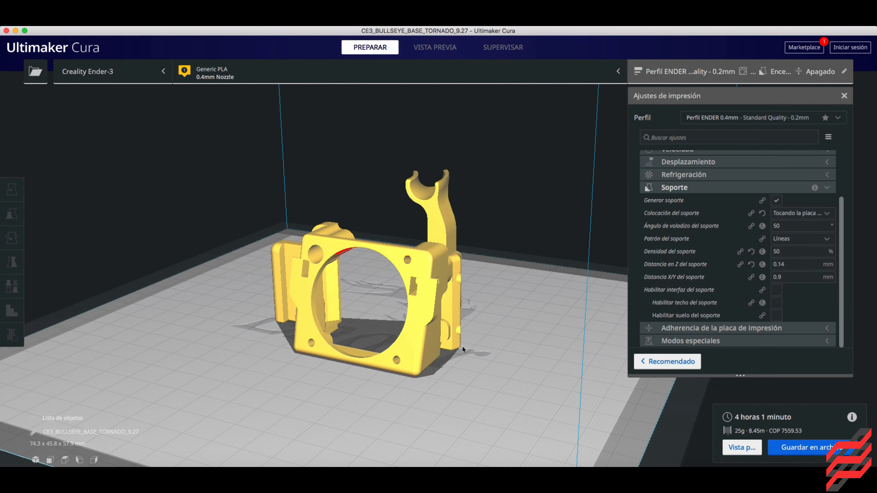
# - Select the model and place support blockers over the two upper holes of the frame's front face
pyautogui.click(415, 343)
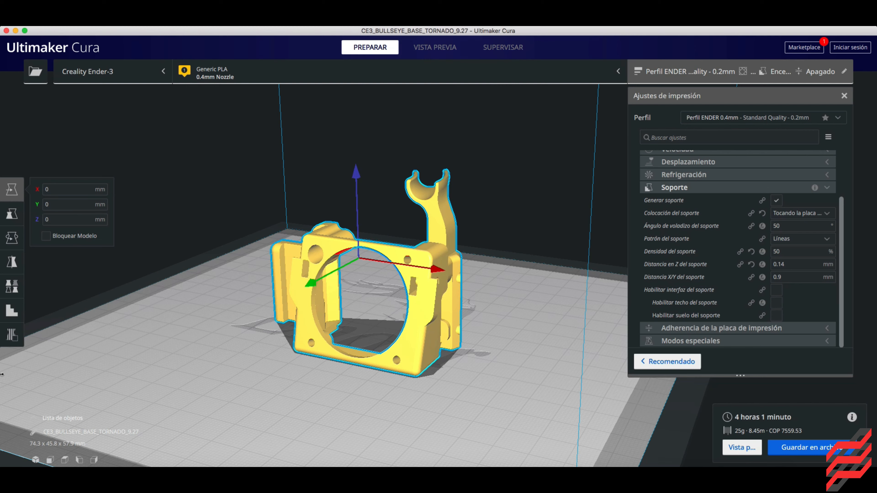
pyautogui.click(12, 336)
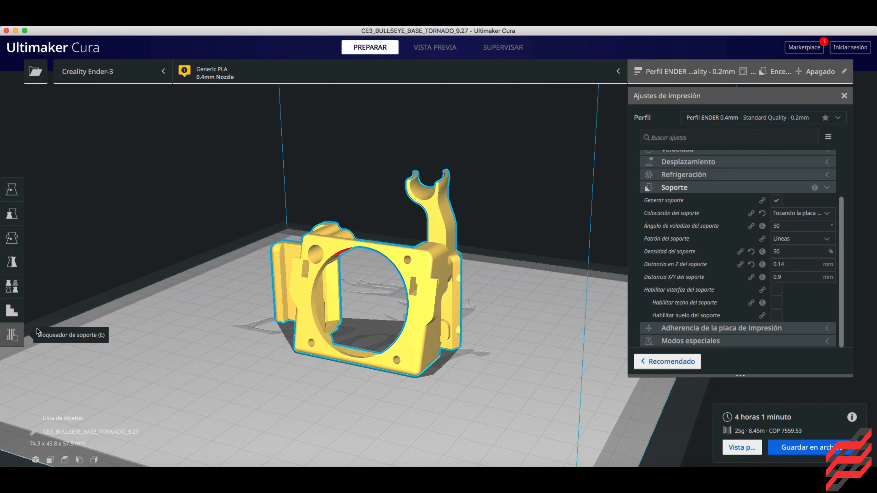
pyautogui.scroll(3, 319, 261)
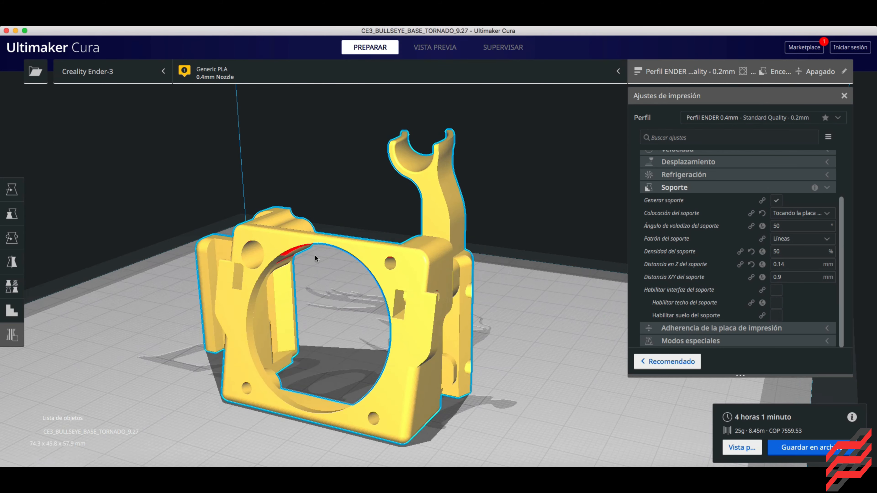
pyautogui.moveTo(342, 296); pyautogui.dragTo(439, 297, button='middle')
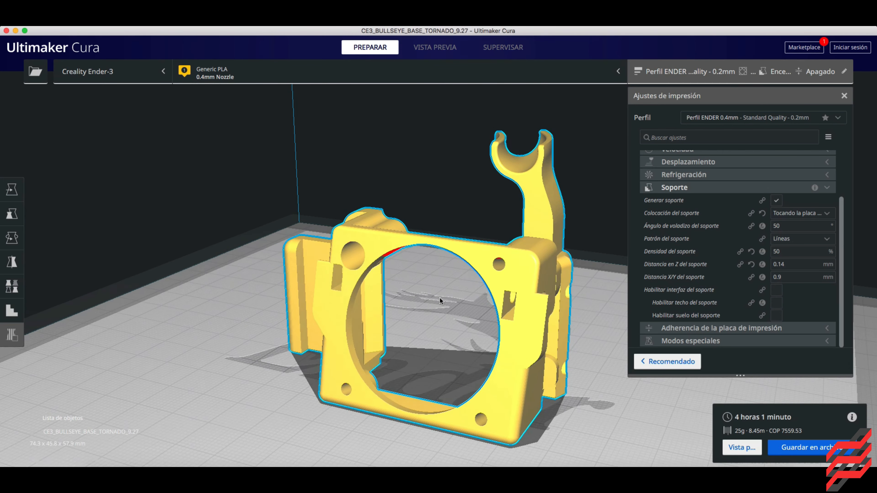
pyautogui.click(353, 248)
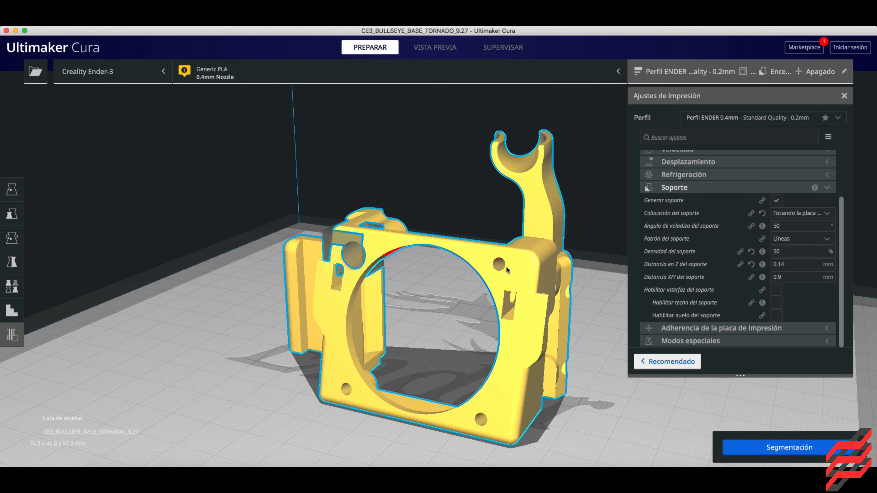
pyautogui.click(499, 266)
# - Place support blockers on the lower side edges of the frame, covering both the left and right sides
pyautogui.click(517, 321)
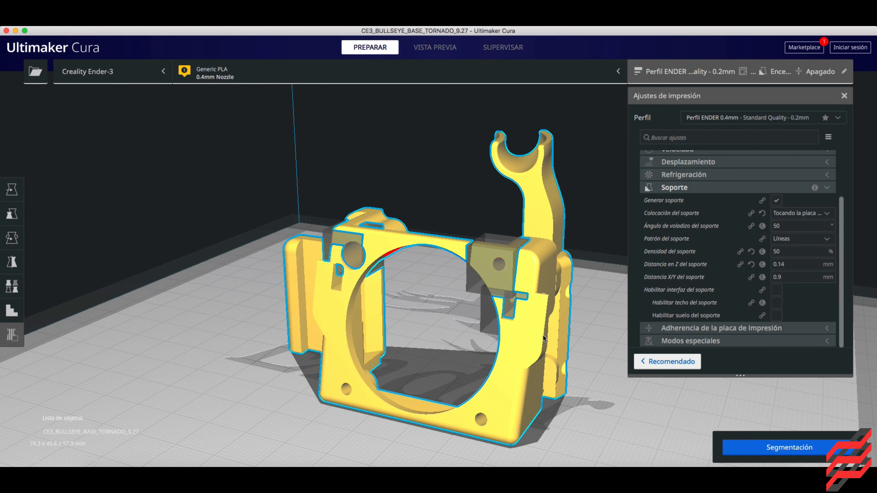
pyautogui.moveTo(605, 331); pyautogui.dragTo(511, 336, button='right')
pyautogui.click(523, 336)
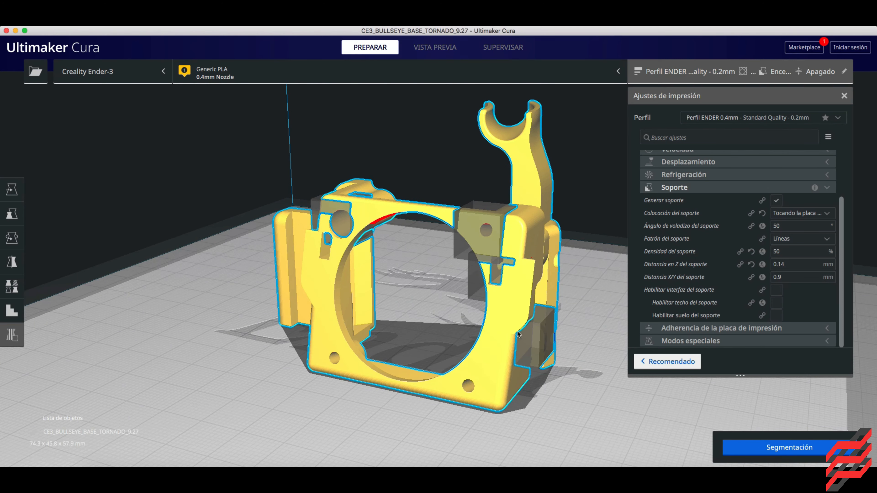
pyautogui.click(517, 341)
pyautogui.moveTo(329, 359); pyautogui.dragTo(424, 362, button='right')
pyautogui.click(359, 331)
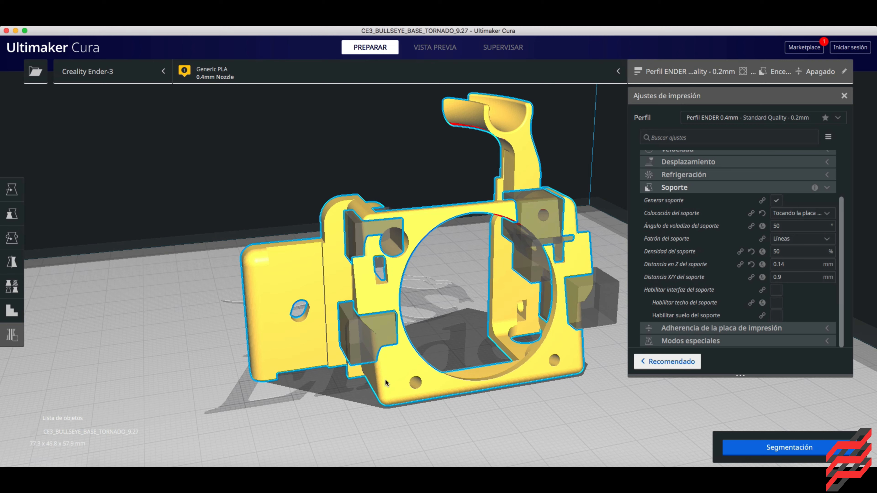
# - Place a row of support blockers along the top edge of the circular opening up to the frame's upper corner
pyautogui.moveTo(469, 371); pyautogui.dragTo(403, 319, button='right')
pyautogui.click(419, 224)
pyautogui.click(477, 219)
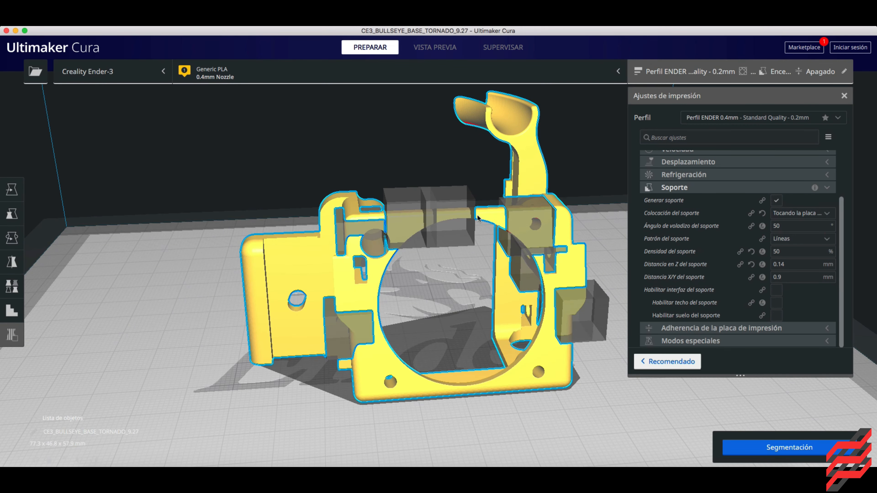
pyautogui.click(499, 220)
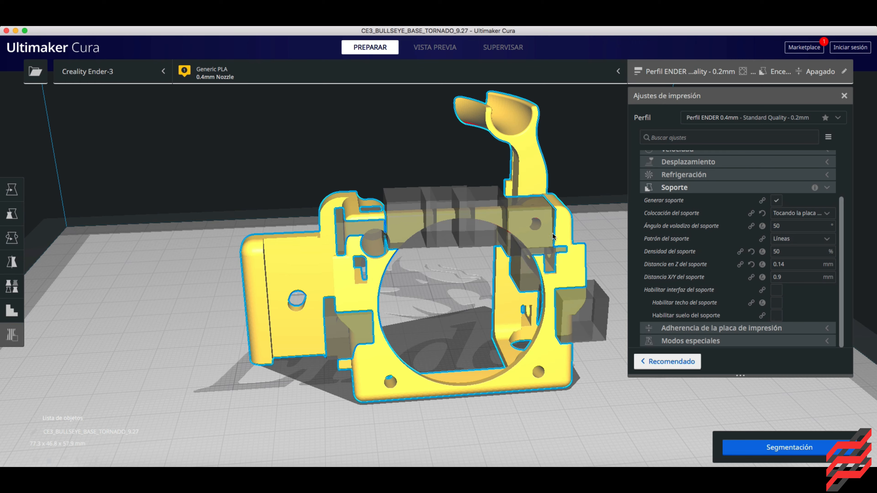
pyautogui.click(562, 226)
pyautogui.click(558, 225)
# - Add support blockers to the mounting plate beside the frame and to the upper hole of the rear arm
pyautogui.moveTo(345, 276); pyautogui.dragTo(473, 266, button='right')
pyautogui.click(395, 263)
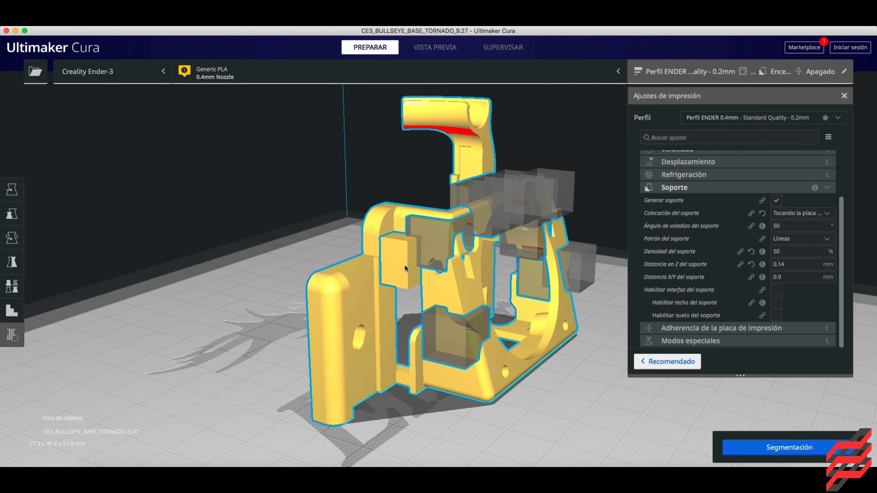
pyautogui.moveTo(352, 259); pyautogui.dragTo(398, 270, button='right')
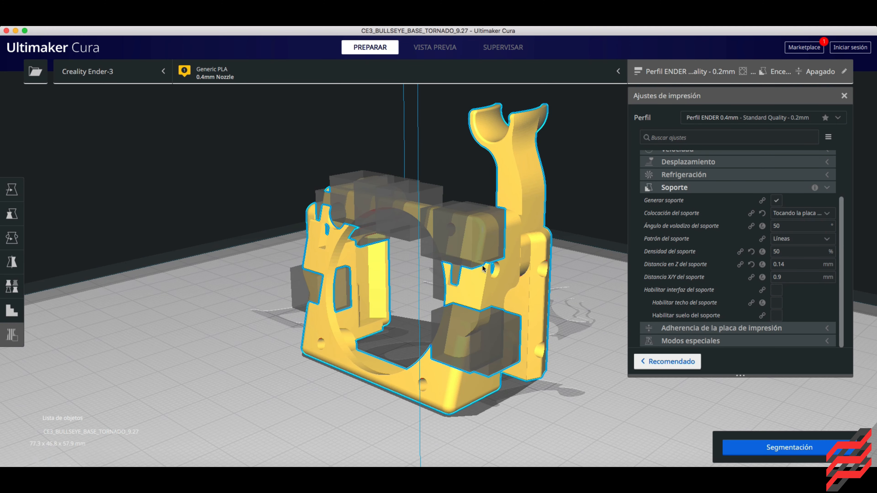
pyautogui.click(524, 270)
pyautogui.click(524, 271)
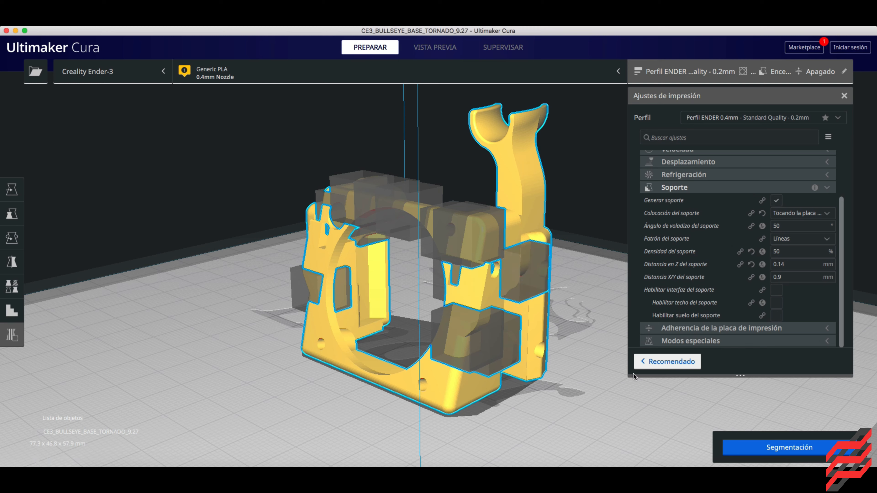
# - Slice the model with the support blockers in place and inspect the supports in the layer preview
pyautogui.click(735, 446)
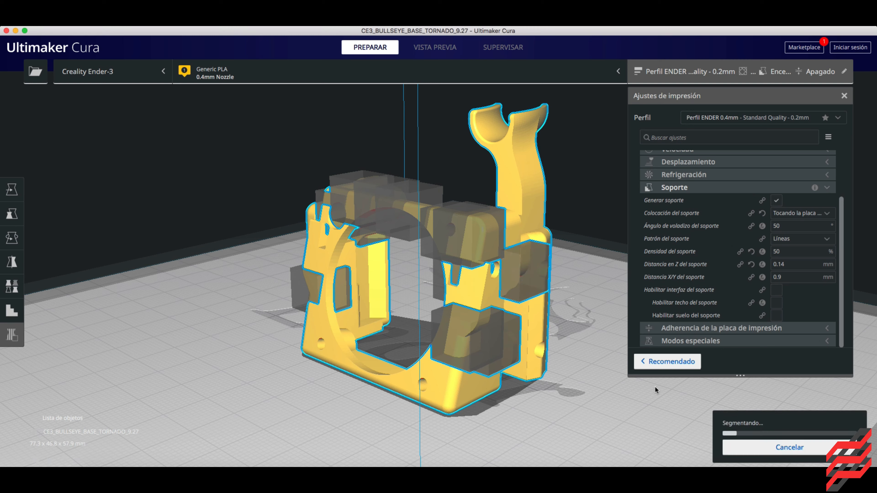
pyautogui.click(443, 54)
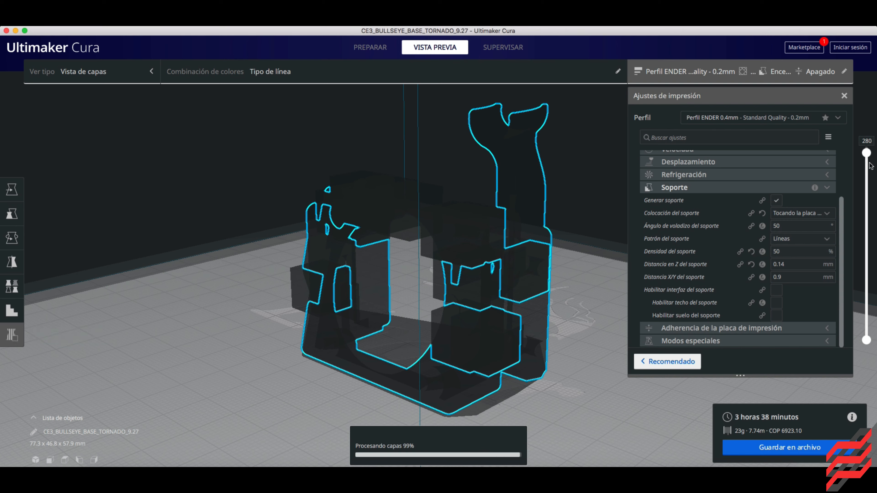
pyautogui.moveTo(867, 153); pyautogui.dragTo(867, 147)
pyautogui.moveTo(520, 377); pyautogui.dragTo(528, 397, button='right')
# - Return to the preparation view and delete the two support blockers at the frame's lower side next to the rear arm
pyautogui.click(385, 53)
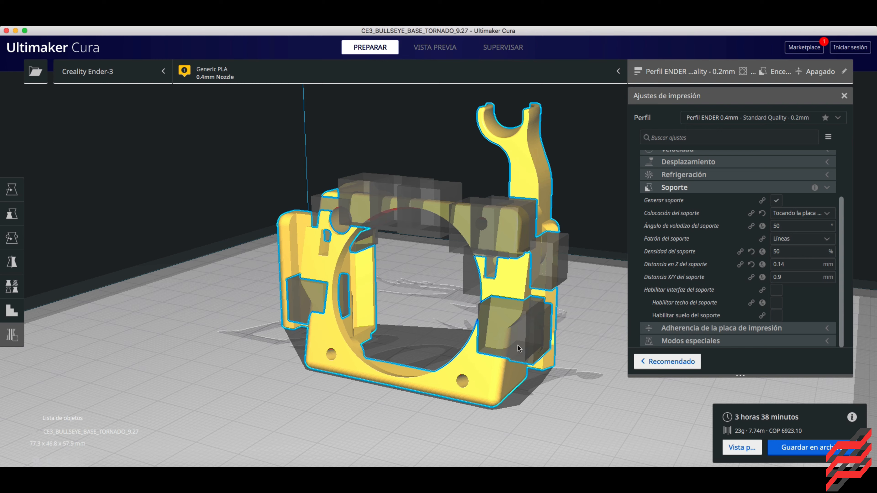
pyautogui.click(553, 401)
pyautogui.click(502, 331)
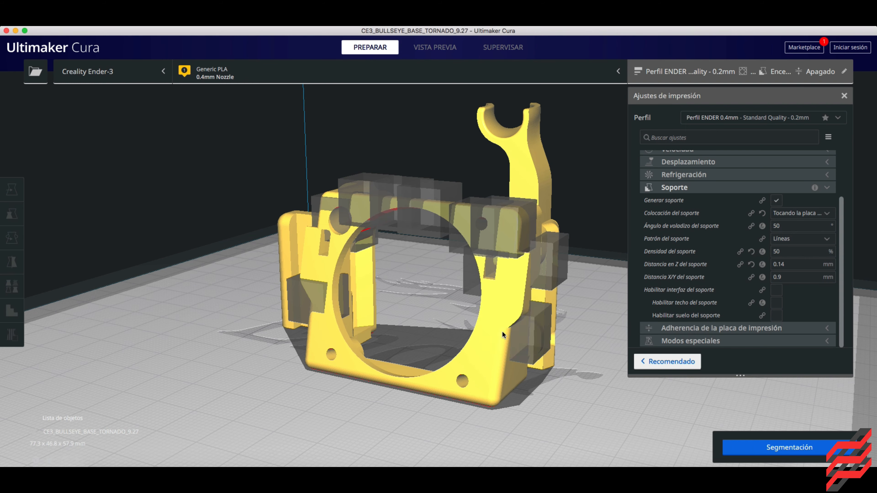
pyautogui.click(530, 325)
pyautogui.click(530, 325)
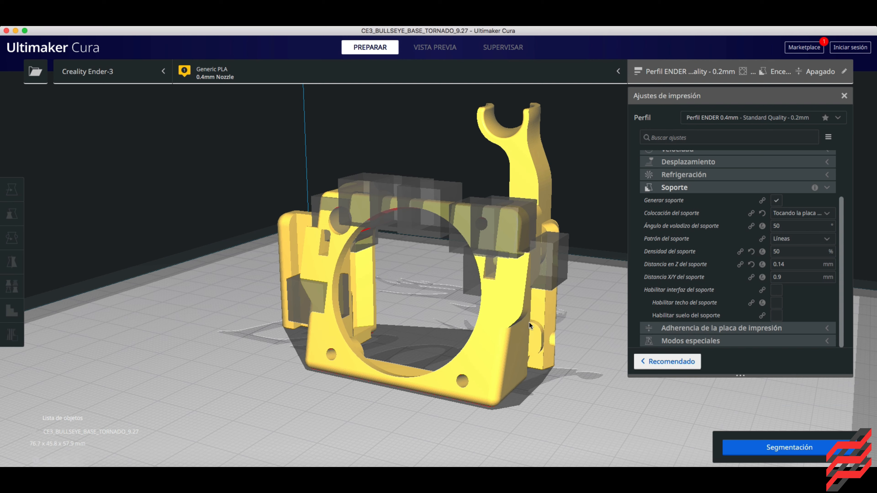
# - Delete the support blockers on the rear arm and at the frame's upper corner beside it
pyautogui.click(550, 269)
pyautogui.click(550, 268)
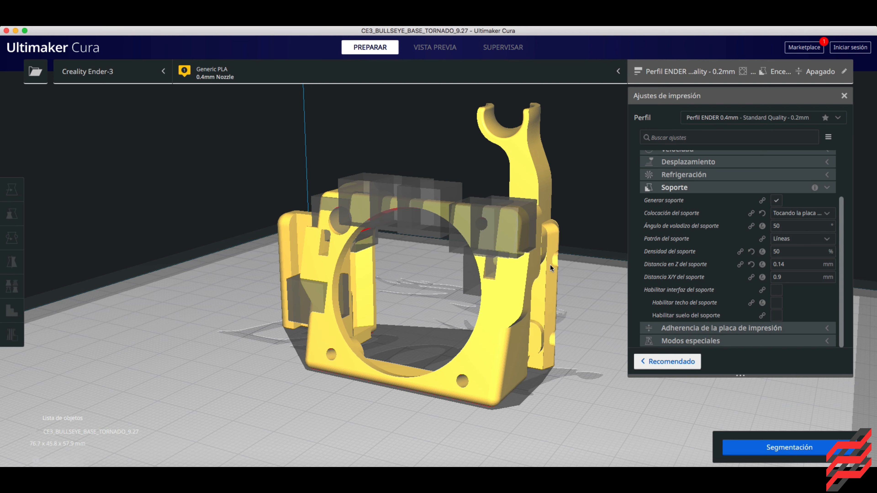
pyautogui.click(492, 200)
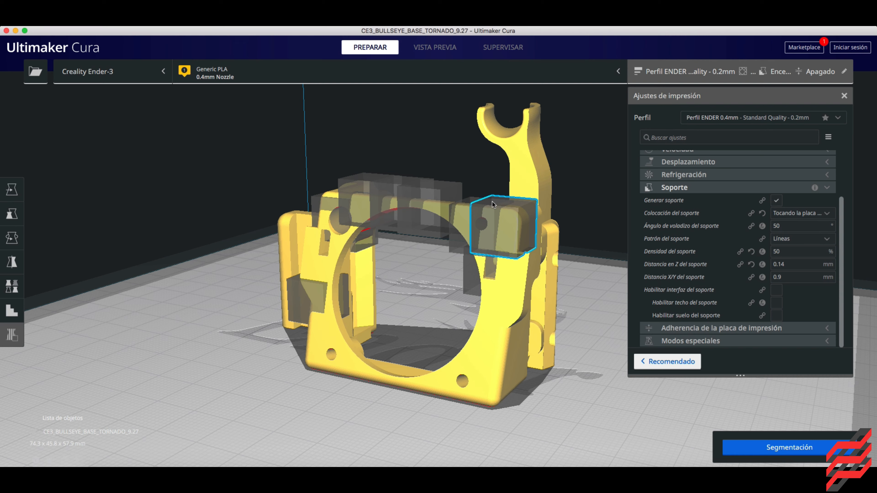
pyautogui.click(492, 200)
pyautogui.click(464, 215)
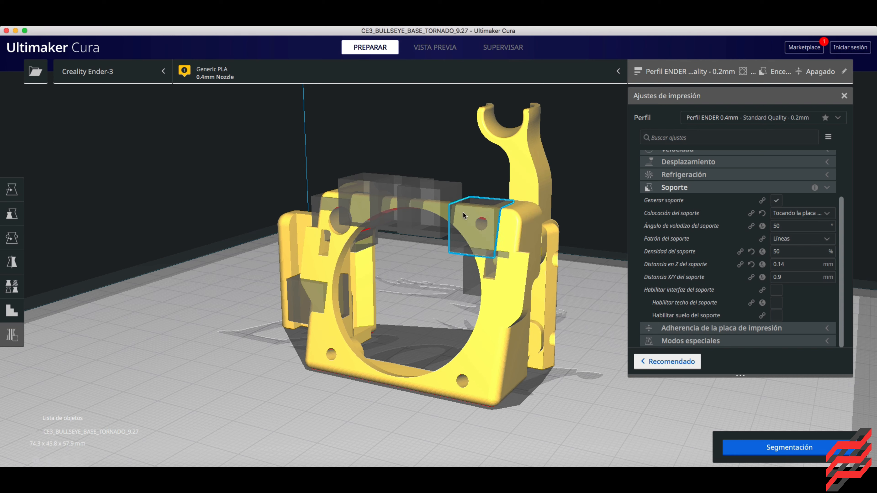
# - Delete the row of support blockers along the frame's top edge and the one near the mounting plate
pyautogui.click(443, 189)
pyautogui.click(401, 185)
pyautogui.click(390, 186)
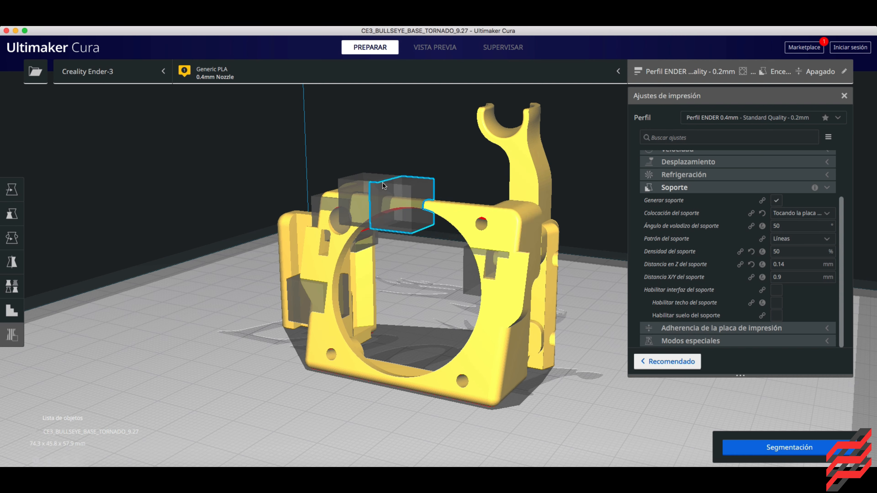
pyautogui.click(383, 184)
pyautogui.click(332, 204)
pyautogui.click(316, 211)
pyautogui.click(295, 294)
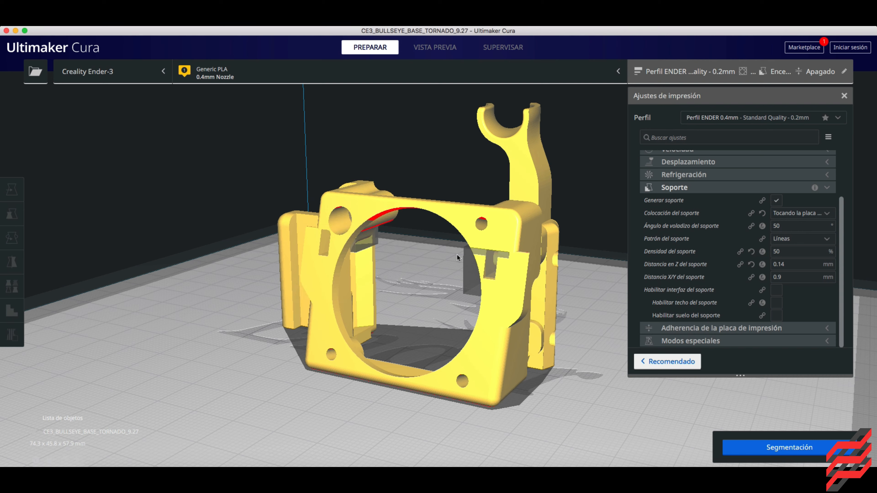
# - Delete the last support blockers, at the circular opening's side and under the cylindrical boss beside the mounting plate
pyautogui.click(466, 279)
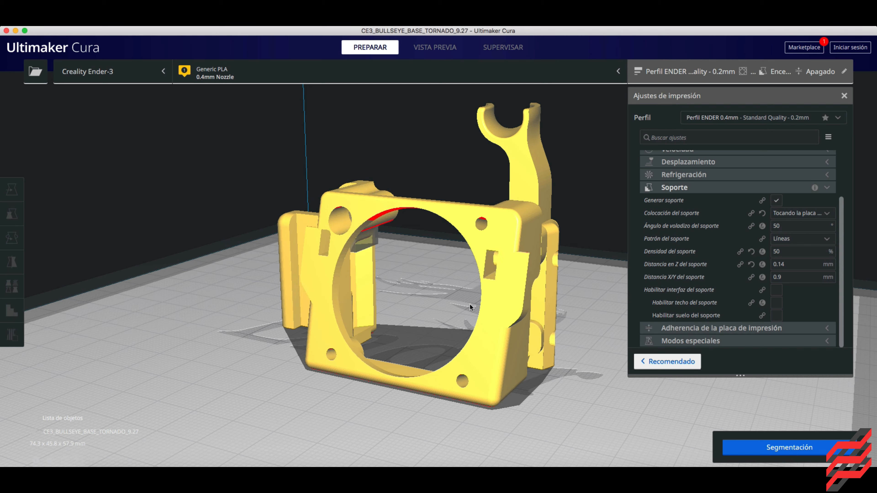
pyautogui.moveTo(399, 308); pyautogui.dragTo(376, 274, button='right')
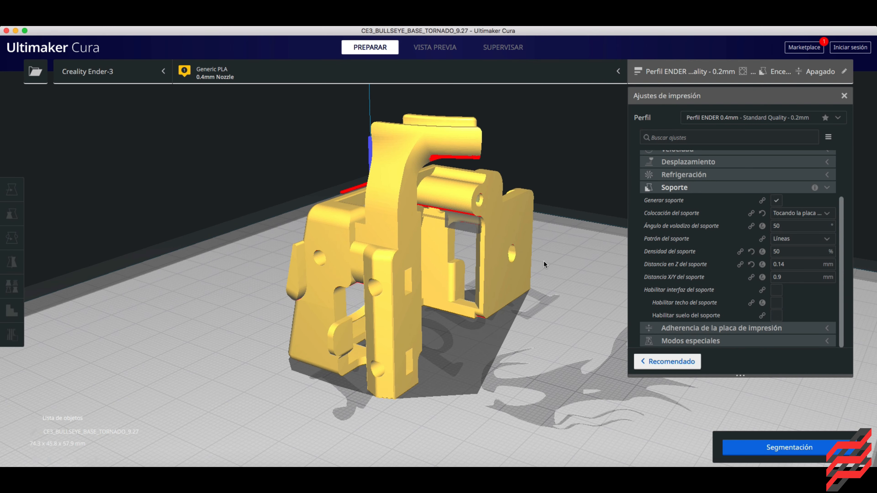
pyautogui.click(441, 227)
pyautogui.click(448, 227)
pyautogui.click(448, 227)
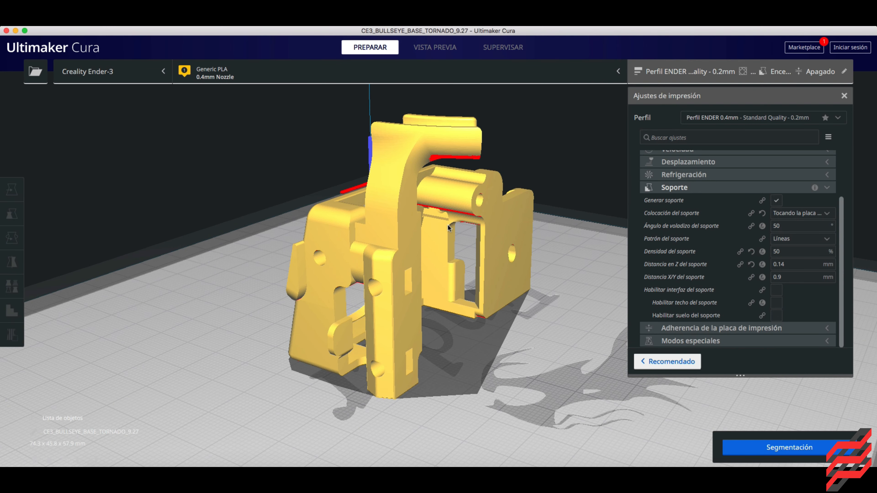
# - Add one support blocker to the frame's front face, between the large upper hole and the circular opening
pyautogui.moveTo(262, 283); pyautogui.dragTo(563, 307, button='right')
pyautogui.scroll(-5, 398, 286)
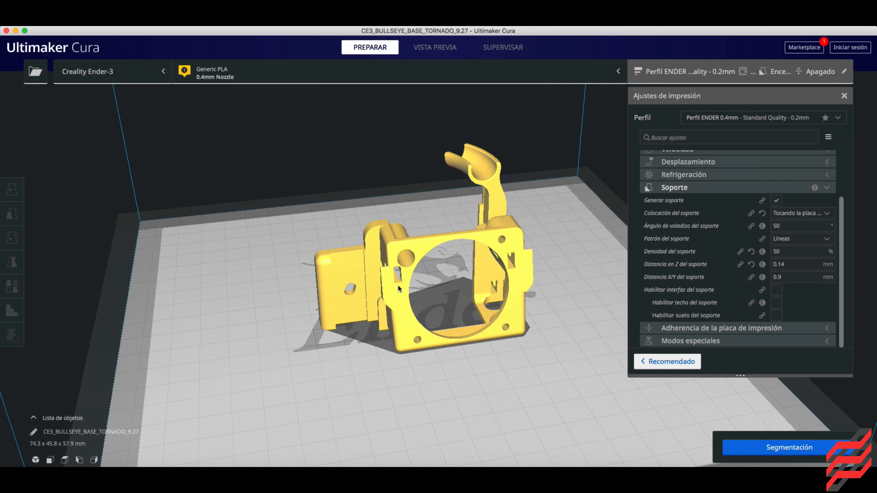
pyautogui.click(418, 247)
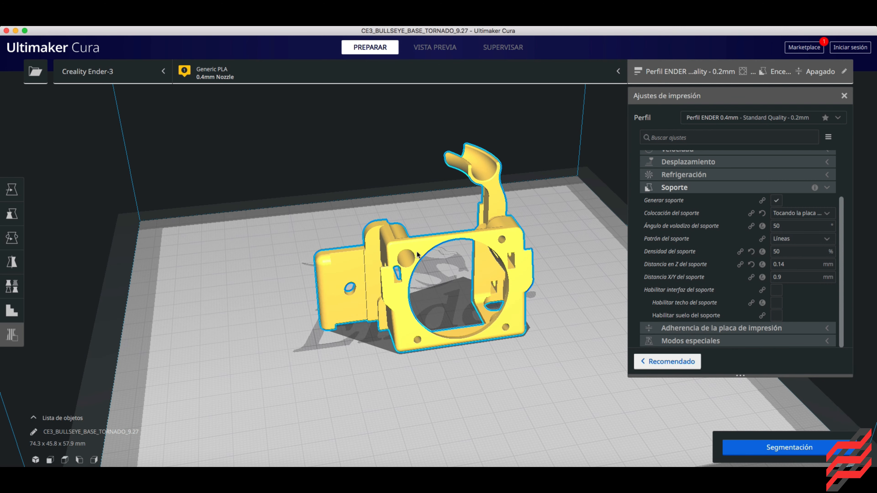
pyautogui.click(417, 254)
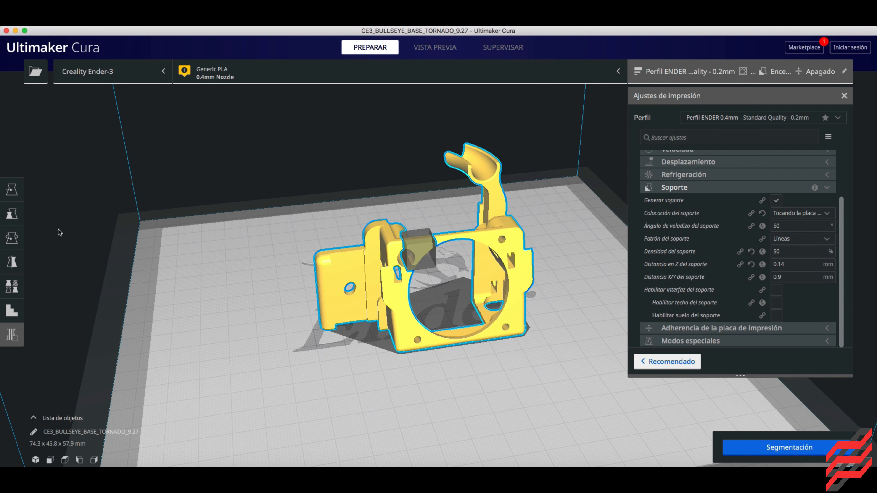
# - Scale the new support blocker uniformly to about 58.55 mm per side so it encloses most of the part
pyautogui.click(12, 214)
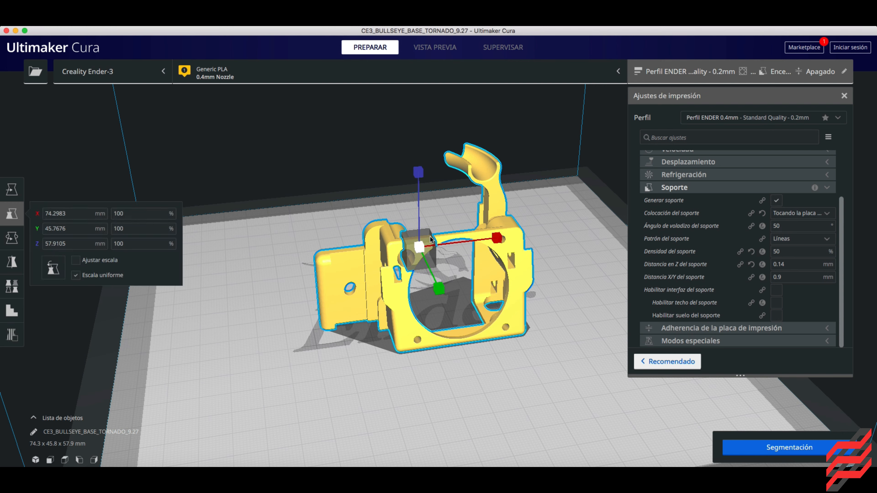
pyautogui.click(428, 263)
pyautogui.click(428, 260)
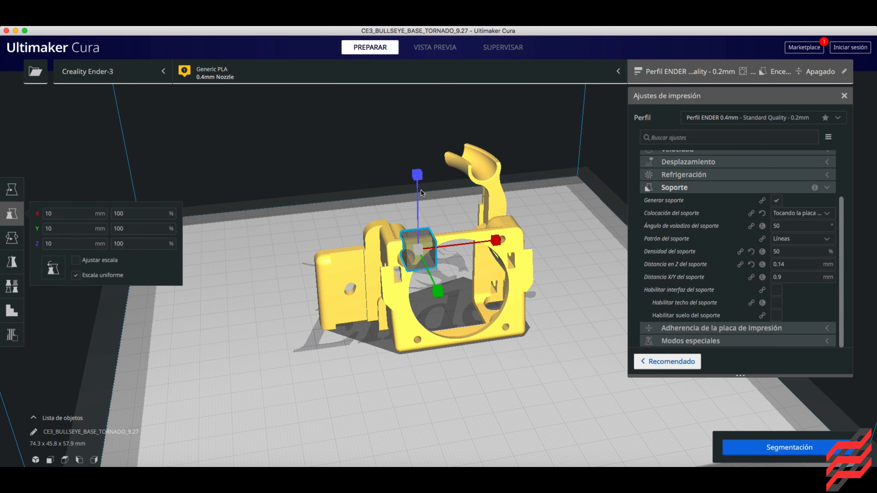
pyautogui.moveTo(416, 180); pyautogui.dragTo(450, 185)
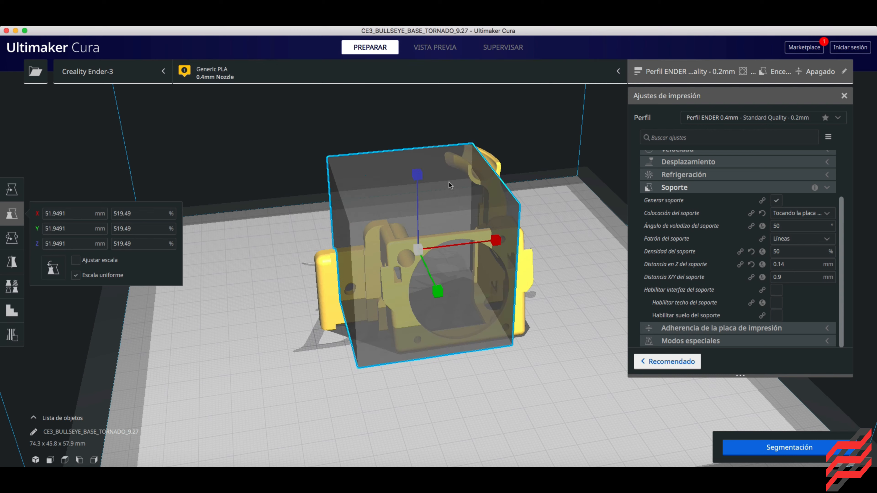
pyautogui.moveTo(299, 298); pyautogui.dragTo(523, 209, button='right')
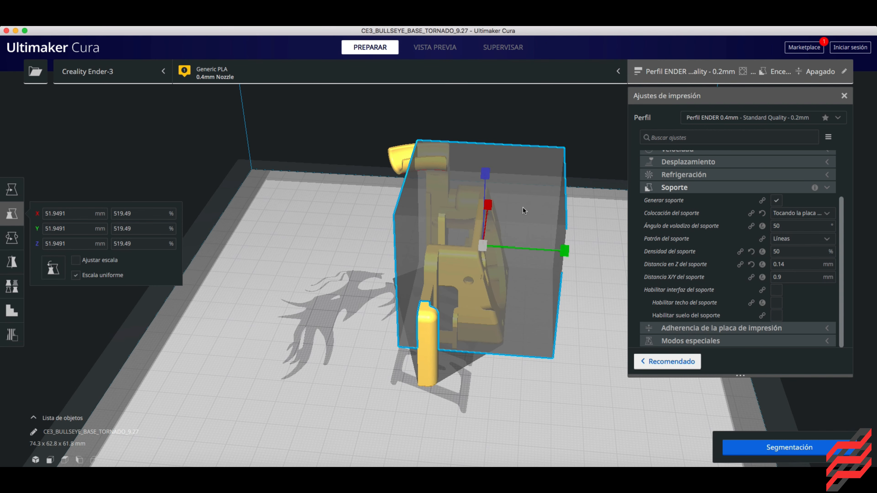
pyautogui.moveTo(564, 250); pyautogui.dragTo(478, 281)
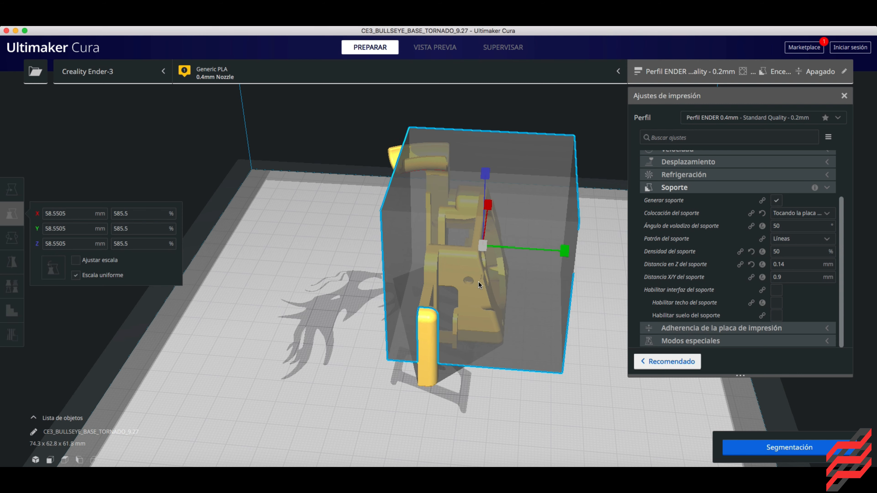
# - Move the enlarged support blocker along Y to 20.858 mm so it leaves the rear arm's cradle uncovered
pyautogui.click(3, 193)
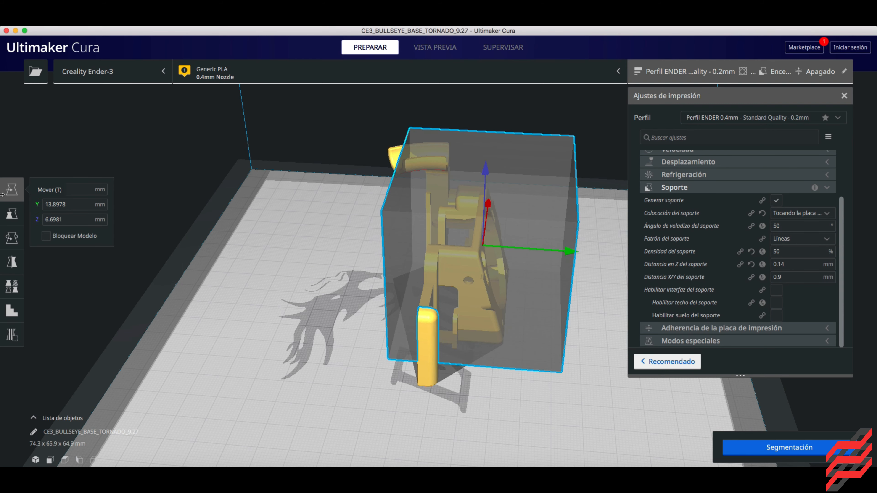
pyautogui.moveTo(420, 225); pyautogui.dragTo(449, 255)
pyautogui.moveTo(393, 270); pyautogui.dragTo(430, 287, button='right')
pyautogui.moveTo(511, 267); pyautogui.dragTo(460, 227)
pyautogui.click(339, 329)
pyautogui.moveTo(339, 330); pyautogui.dragTo(389, 323, button='right')
# - Shift the part with its blocker along X, and move the blocker alone to X 16.094 mm
pyautogui.click(372, 227)
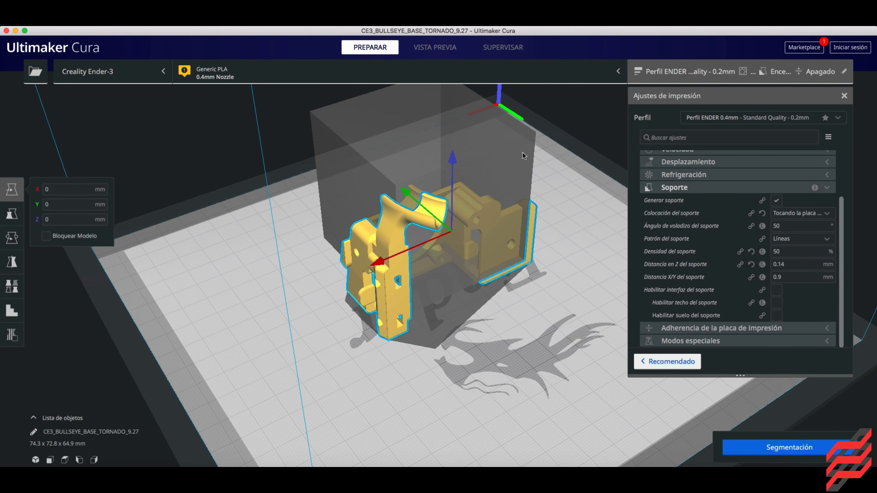
pyautogui.moveTo(372, 266); pyautogui.dragTo(360, 271)
pyautogui.click(329, 199)
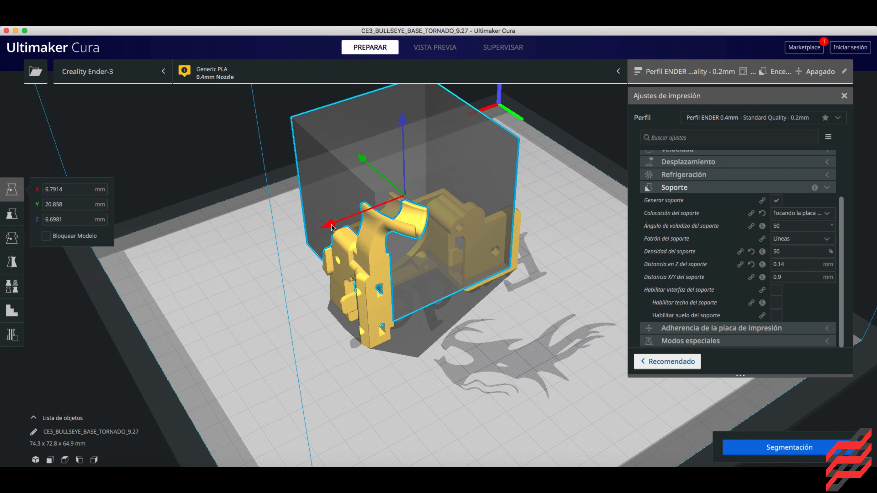
pyautogui.moveTo(331, 227); pyautogui.dragTo(309, 233)
pyautogui.click(572, 326)
pyautogui.moveTo(572, 326); pyautogui.dragTo(342, 332, button='right')
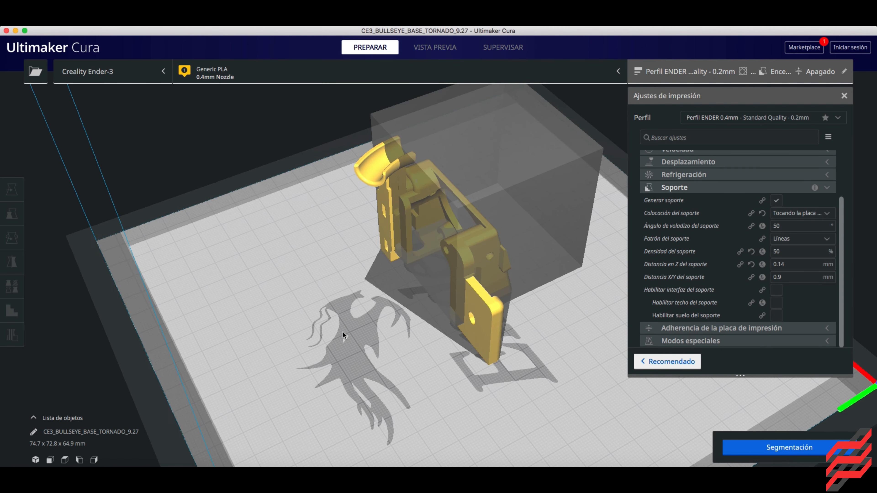
# - Slice the model with the large blocker and inspect the supports from several sides in the layer preview
pyautogui.click(432, 48)
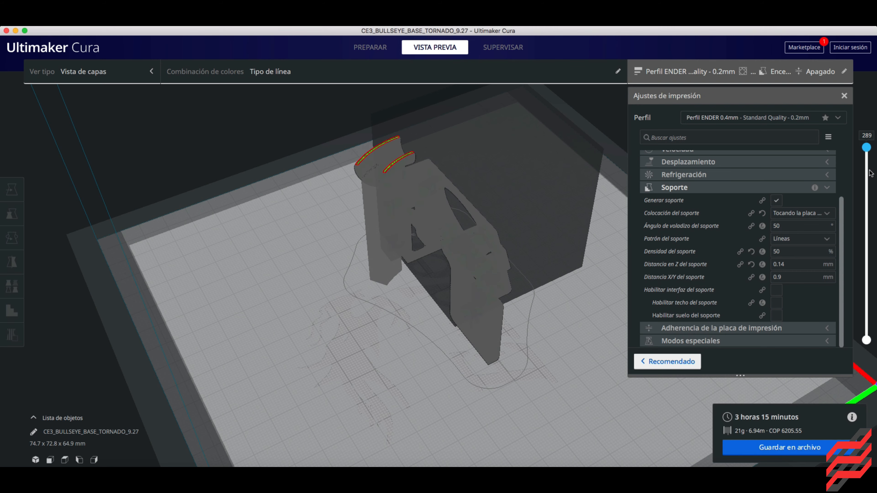
pyautogui.moveTo(386, 341); pyautogui.dragTo(505, 369, button='right')
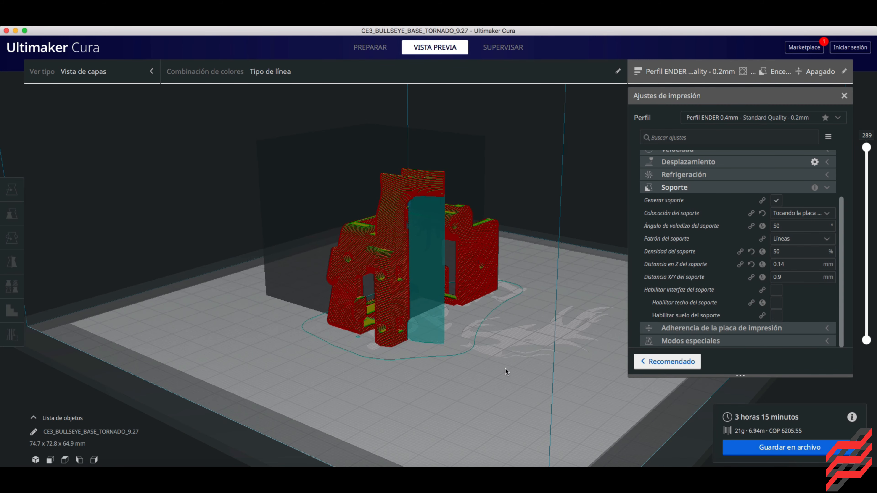
pyautogui.moveTo(491, 345); pyautogui.dragTo(303, 289, button='right')
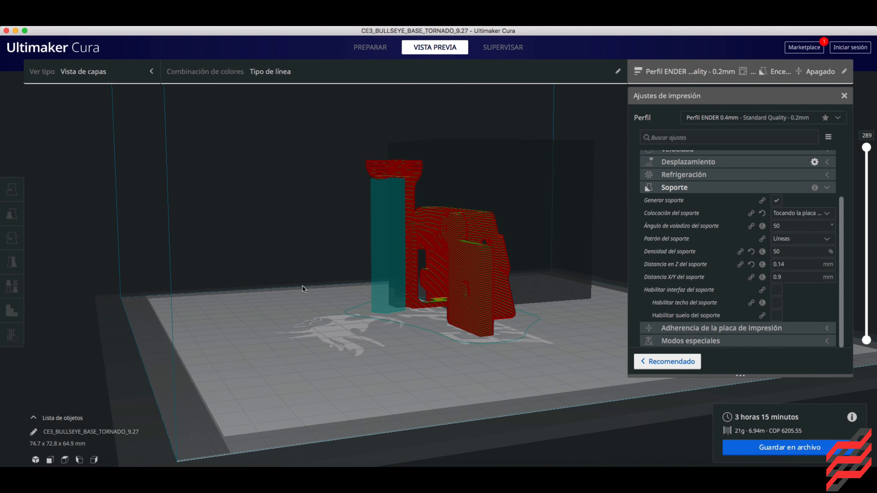
pyautogui.moveTo(358, 292); pyautogui.dragTo(454, 315, button='right')
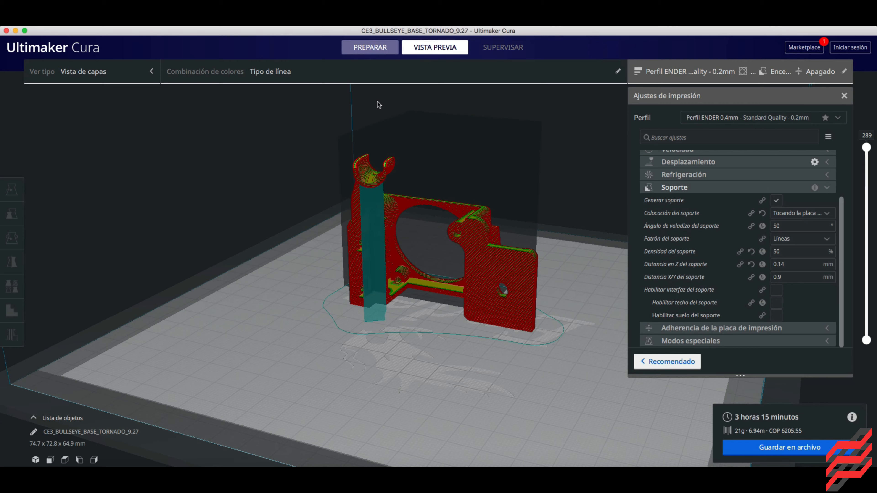
# - Return to the preparation view and delete the large support blocker
pyautogui.click(370, 48)
pyautogui.moveTo(268, 388); pyautogui.dragTo(349, 216, button='right')
pyautogui.click(350, 220)
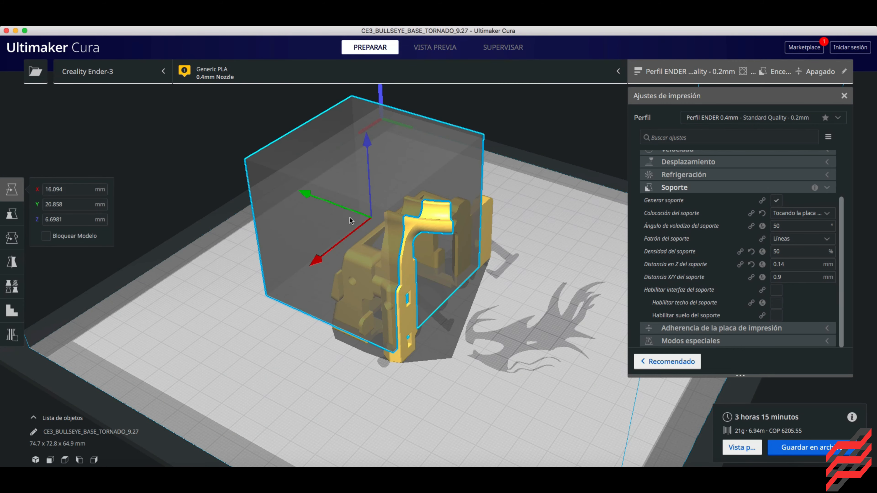
pyautogui.click(350, 221)
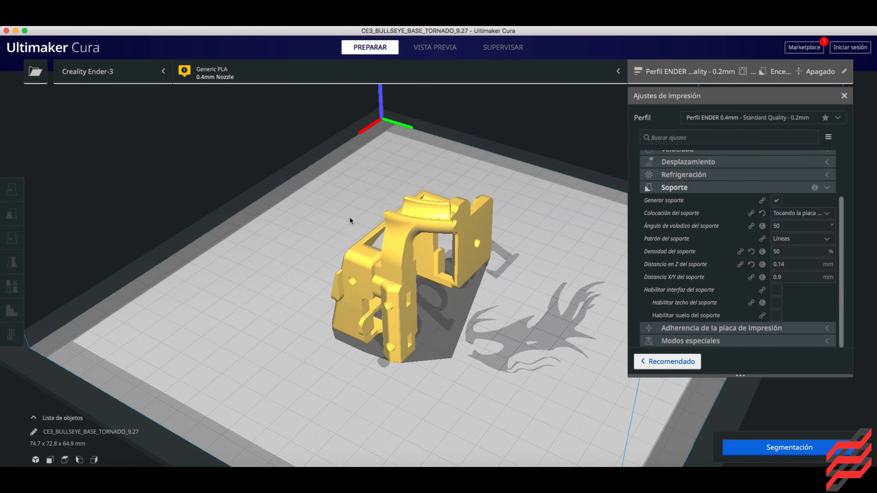
pyautogui.click(432, 238)
pyautogui.click(12, 334)
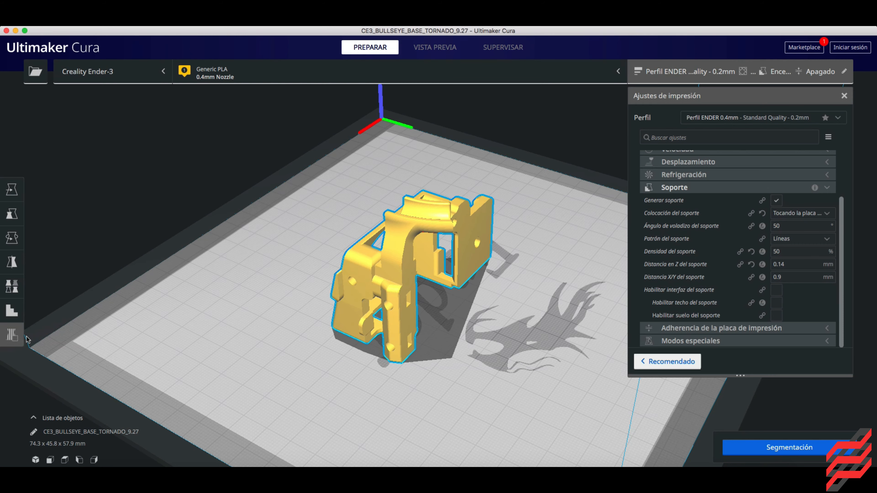
pyautogui.click(275, 349)
pyautogui.moveTo(306, 351); pyautogui.dragTo(409, 308, button='right')
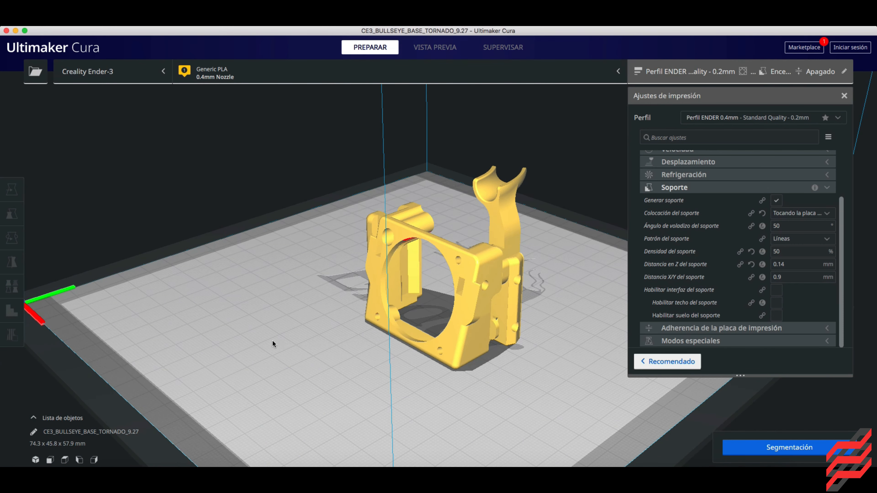
# - Remove the BULLSEYE_BASE_TORNADO part from the build plate and load "soporte motor eje y.STL" from the Desktop
pyautogui.click(374, 283)
pyautogui.press('Delete')
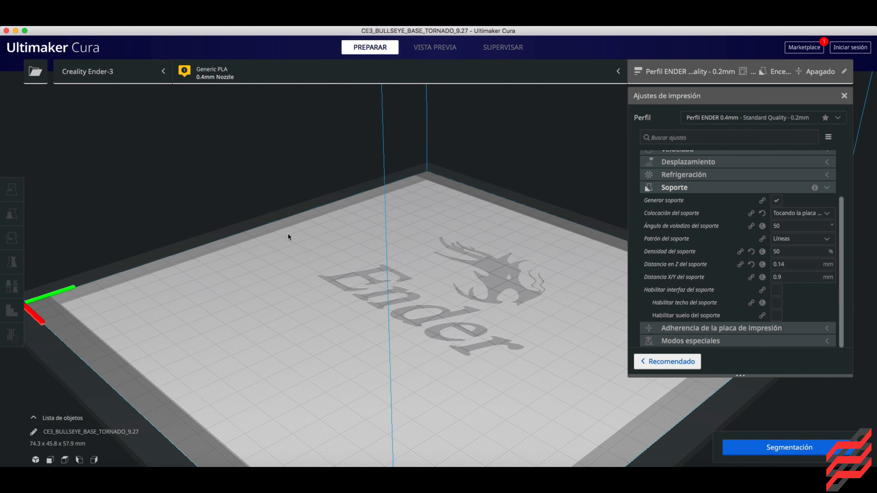
pyautogui.click(40, 71)
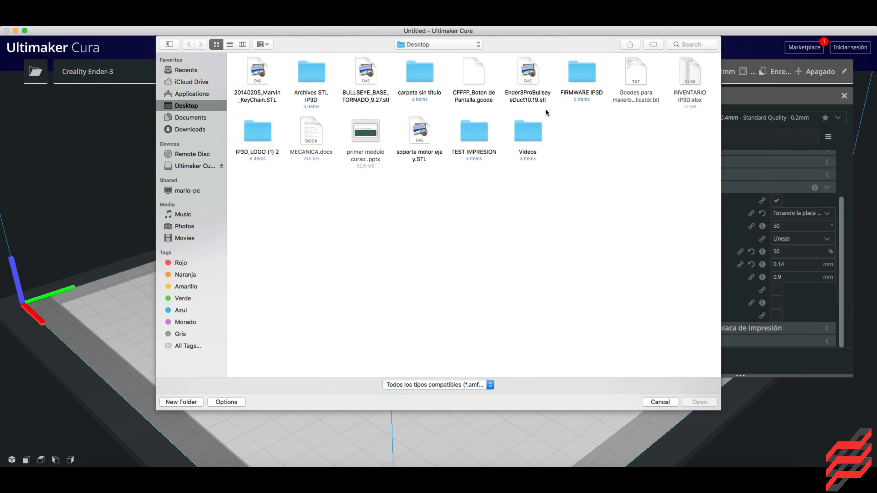
pyautogui.doubleClick(427, 138)
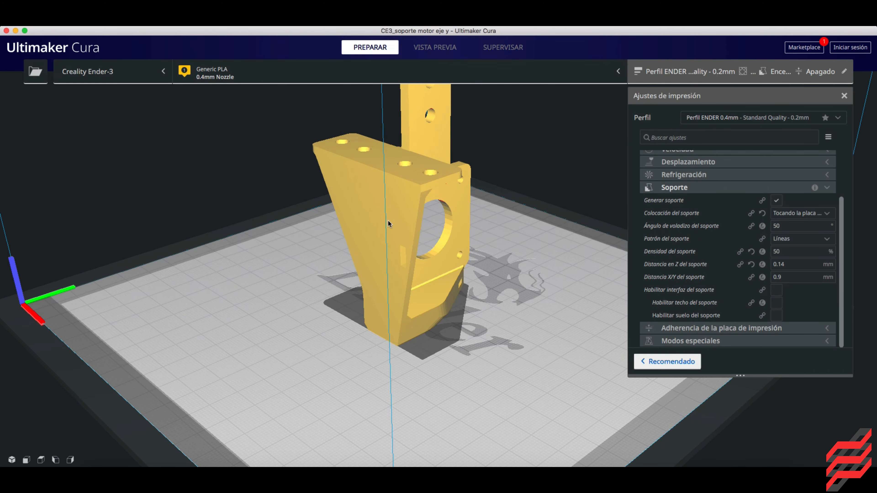
# - Apply Auto Orientation's fast optimal printing orientation to the motor mount and inspect its overhangs from below and around
pyautogui.click(201, 14)
pyautogui.moveTo(276, 66)
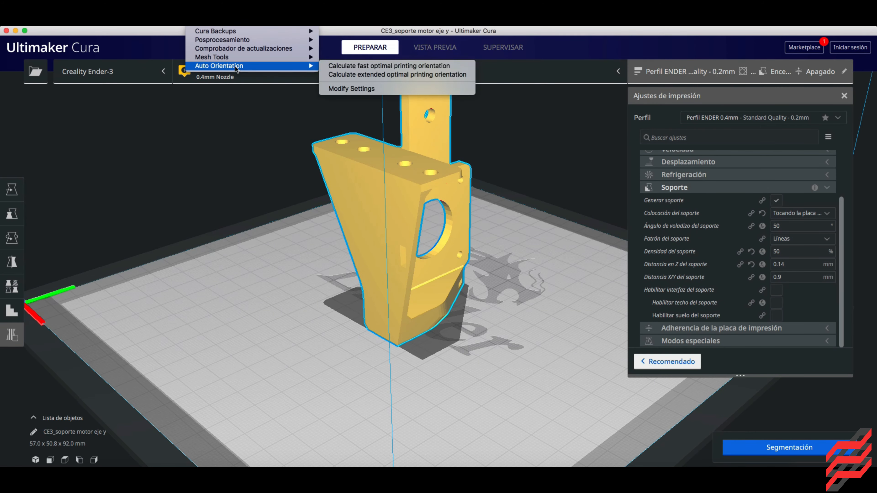
pyautogui.click(363, 66)
pyautogui.click(525, 302)
pyautogui.moveTo(504, 321); pyautogui.dragTo(504, 170, button='right')
pyautogui.scroll(5, 467, 309)
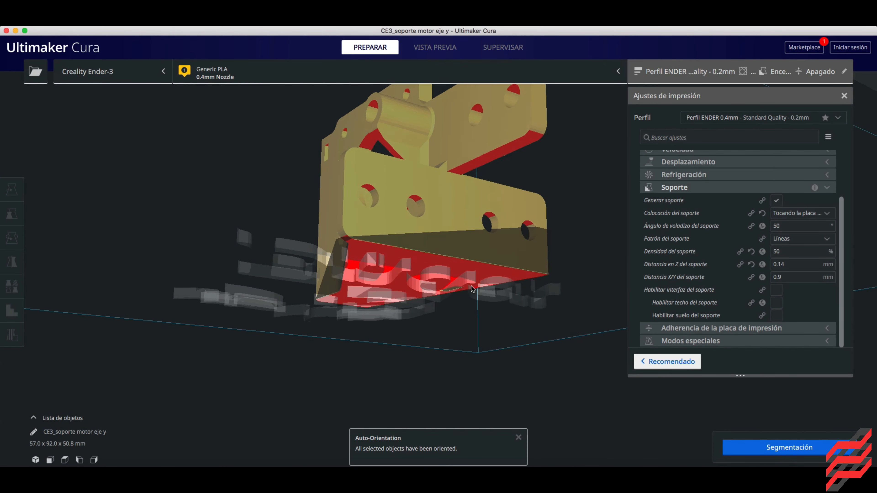
pyautogui.moveTo(427, 201); pyautogui.dragTo(535, 220, button='right')
pyautogui.moveTo(496, 256); pyautogui.dragTo(556, 284, button='right')
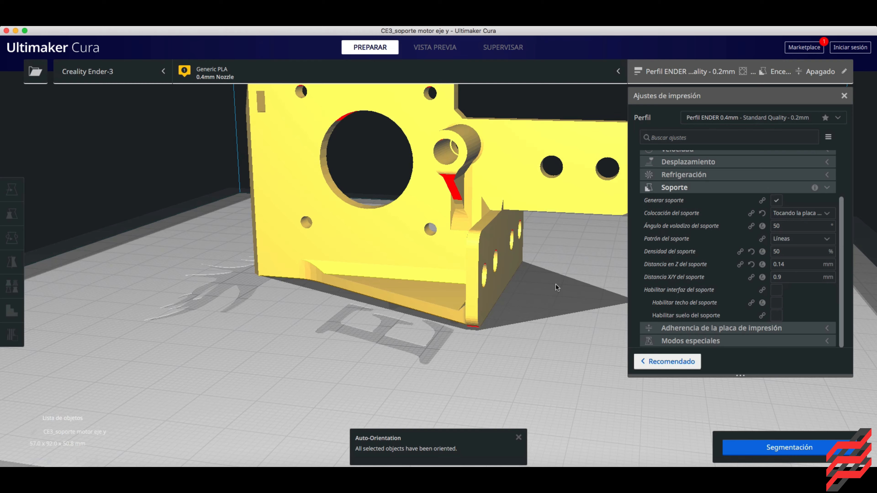
pyautogui.scroll(-3, 556, 284)
pyautogui.moveTo(525, 258); pyautogui.dragTo(402, 292, button='right')
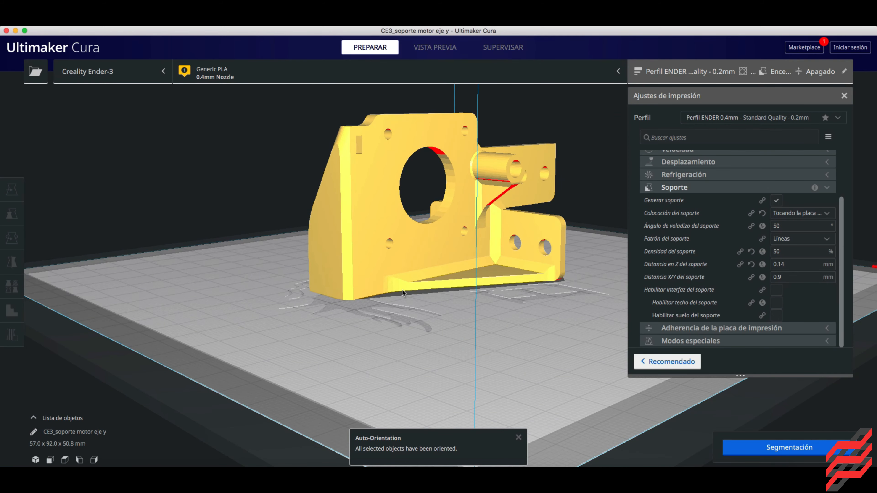
# - Examine the overhang areas of the reoriented motor mount around the motor opening, the cylindrical boss and the side plates
pyautogui.moveTo(526, 271); pyautogui.dragTo(438, 336, button='right')
pyautogui.scroll(5, 476, 200)
pyautogui.scroll(-3, 476, 201)
pyautogui.moveTo(566, 192); pyautogui.dragTo(373, 213, button='right')
pyautogui.scroll(5, 441, 172)
pyautogui.scroll(-4, 441, 173)
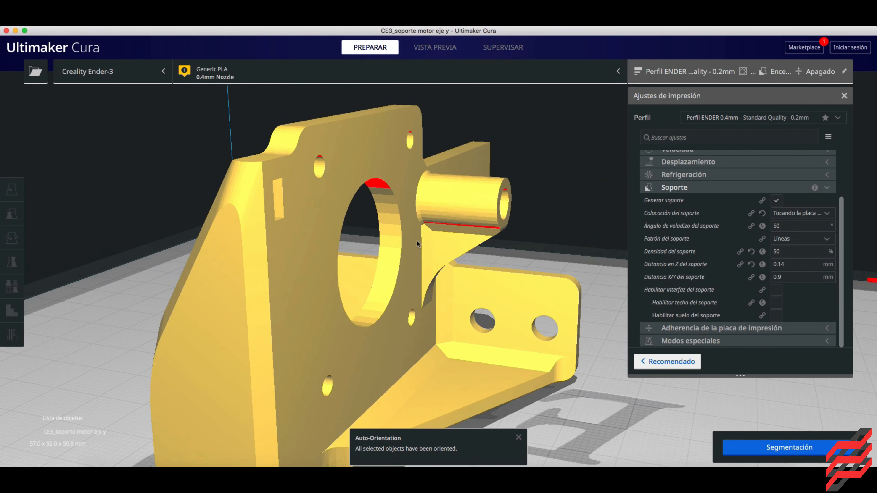
pyautogui.scroll(1, 497, 249)
pyautogui.scroll(5, 501, 249)
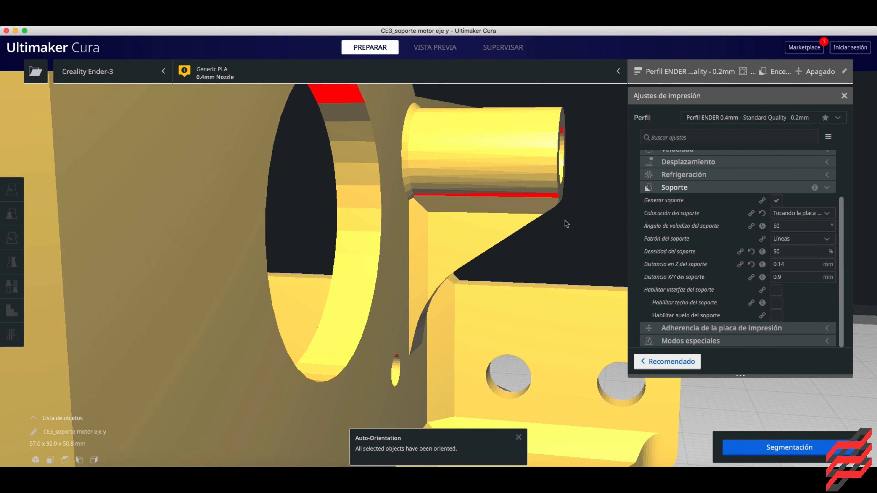
pyautogui.moveTo(566, 224); pyautogui.dragTo(289, 222, button='right')
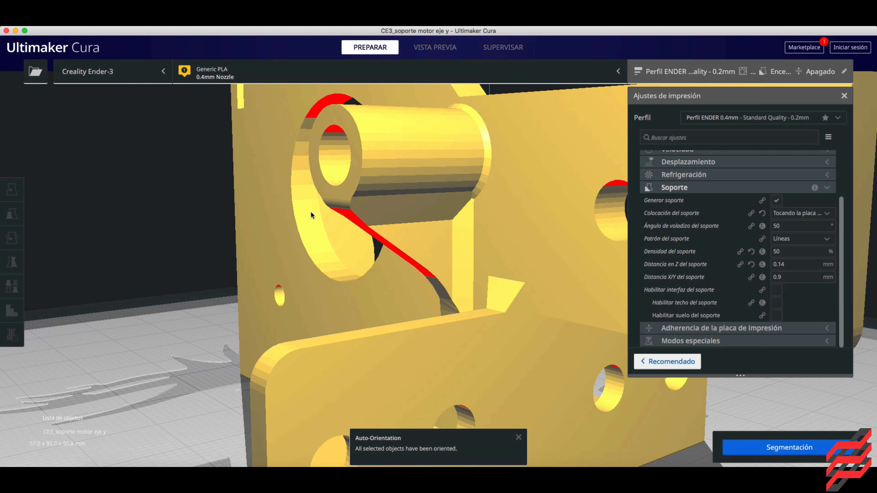
pyautogui.scroll(-3, 165, 302)
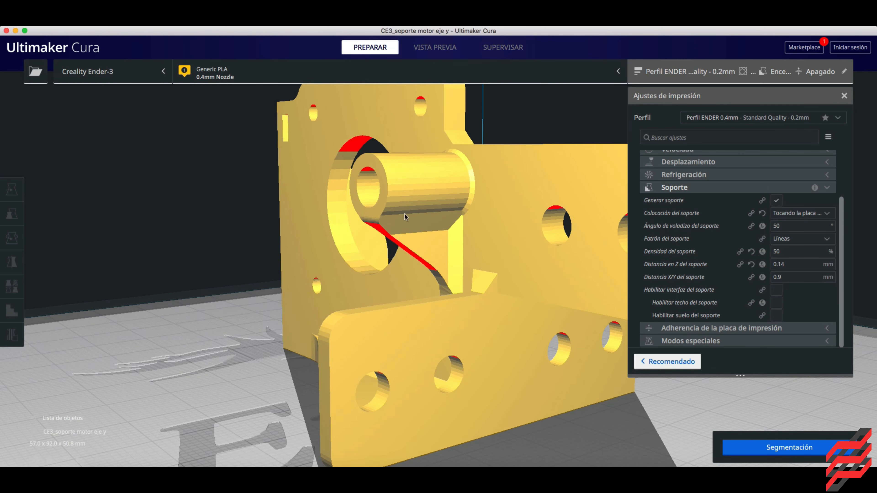
pyautogui.scroll(-5, 419, 243)
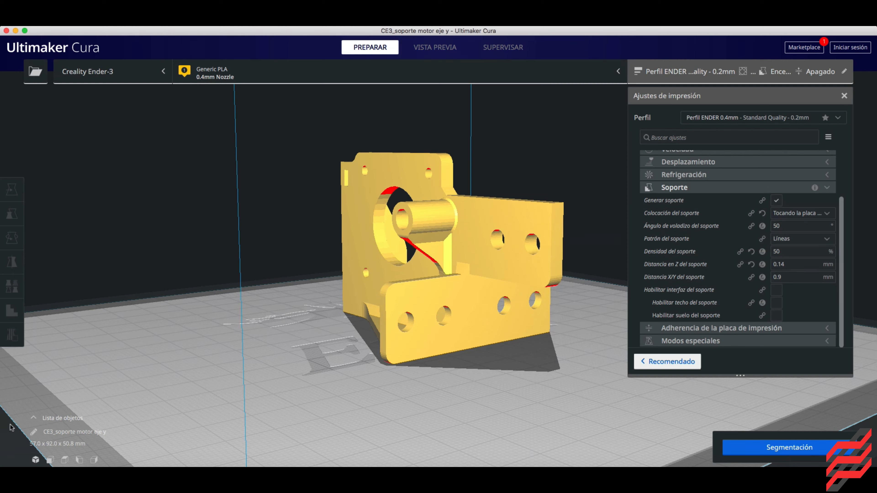
# - Slice the reoriented motor mount, check where supports are generated in the layer preview, and return to the preparation view
pyautogui.click(849, 451)
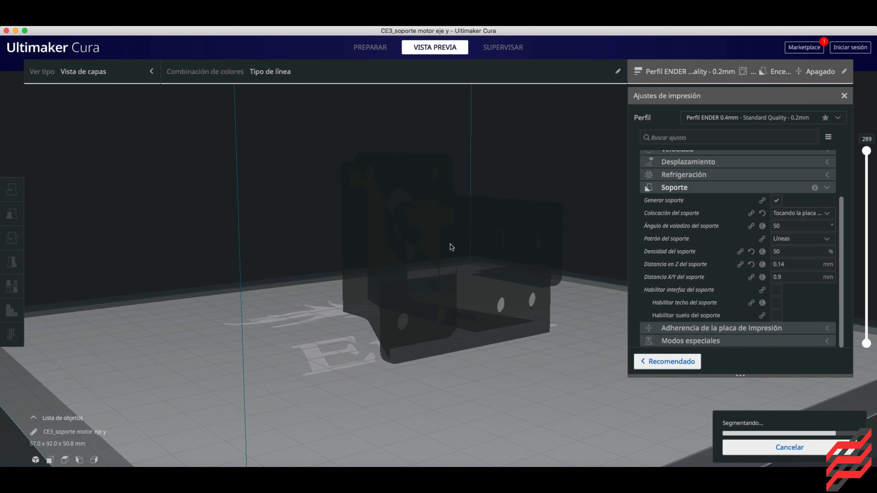
pyautogui.moveTo(475, 386); pyautogui.dragTo(342, 363, button='right')
pyautogui.scroll(-5, 528, 392)
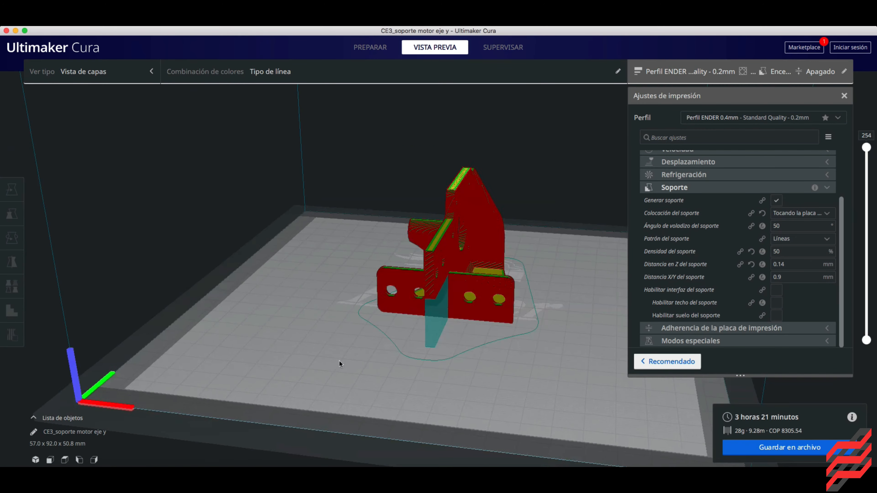
pyautogui.scroll(5, 449, 342)
pyautogui.moveTo(391, 338); pyautogui.dragTo(349, 145, button='right')
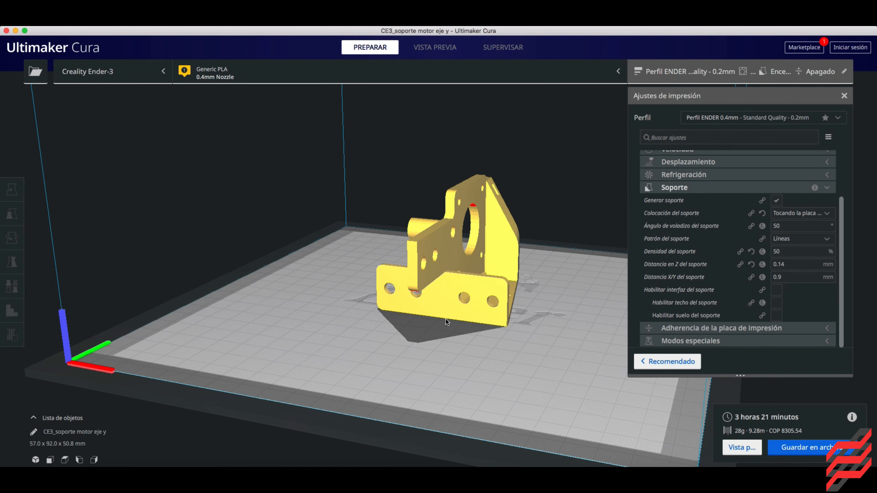
# - Place a support blocker on the mount's upright motor plate, at the small hole beside the circular opening near the cylindrical boss
pyautogui.click(444, 245)
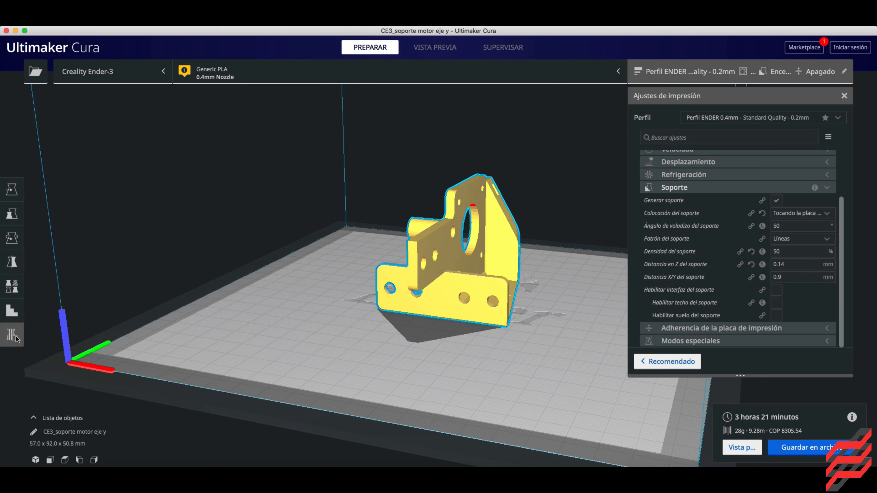
pyautogui.click(503, 271)
pyautogui.moveTo(502, 292); pyautogui.dragTo(422, 301, button='right')
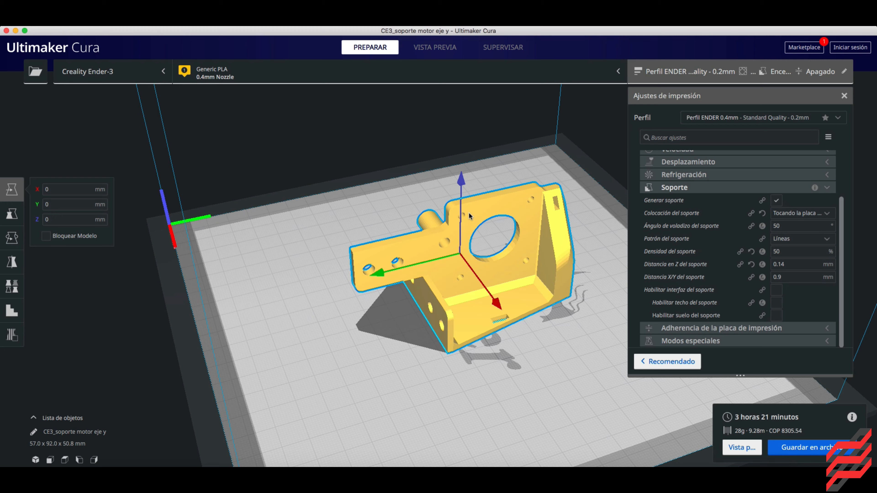
pyautogui.click(372, 349)
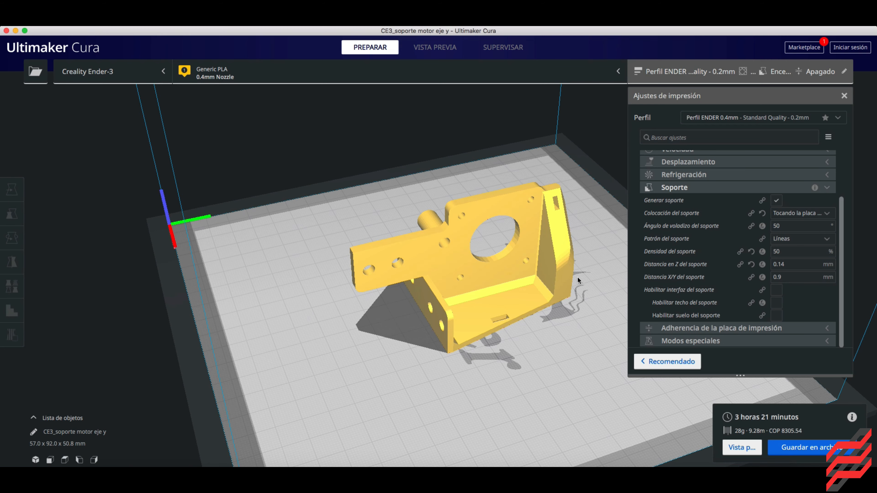
pyautogui.click(461, 296)
pyautogui.press('e')
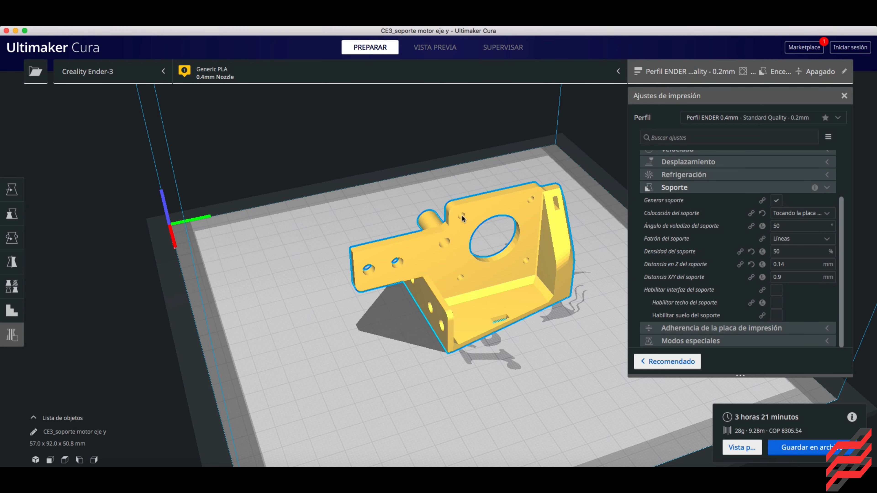
pyautogui.click(463, 218)
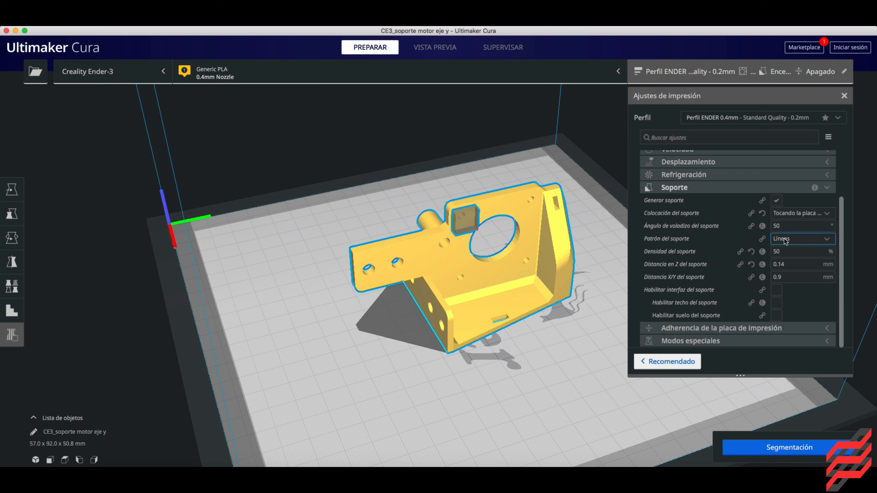
# - Collapse the Soporte settings and scale the support blocker uniformly to about 63 mm per side
pyautogui.click(786, 191)
pyautogui.click(461, 231)
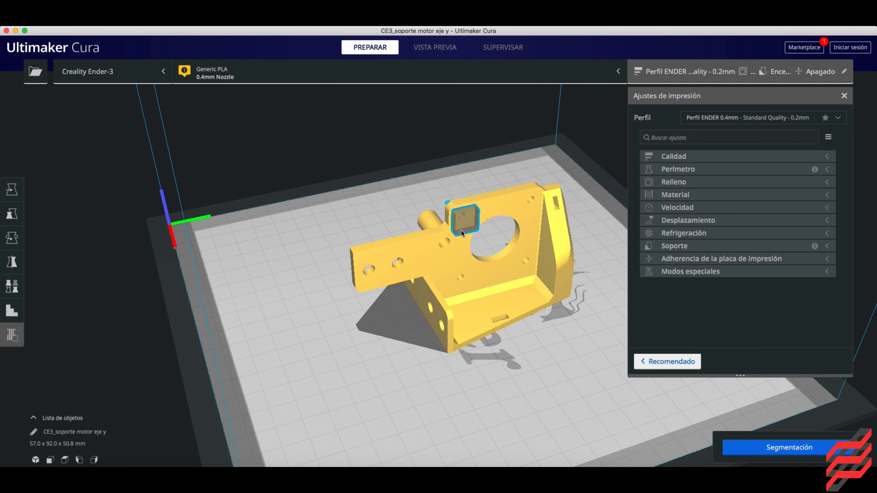
pyautogui.click(12, 215)
pyautogui.moveTo(498, 262); pyautogui.dragTo(584, 417)
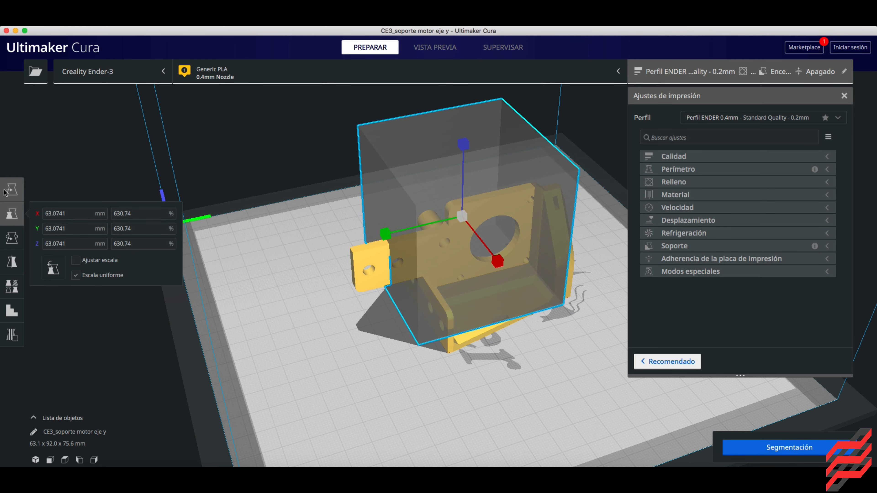
# - Move the support blocker over the motor plate to about X 17.6, Y -14.4 and Z 3.4 mm
pyautogui.click(12, 189)
pyautogui.moveTo(371, 406); pyautogui.dragTo(384, 393, button='right')
pyautogui.moveTo(469, 300); pyautogui.dragTo(508, 324)
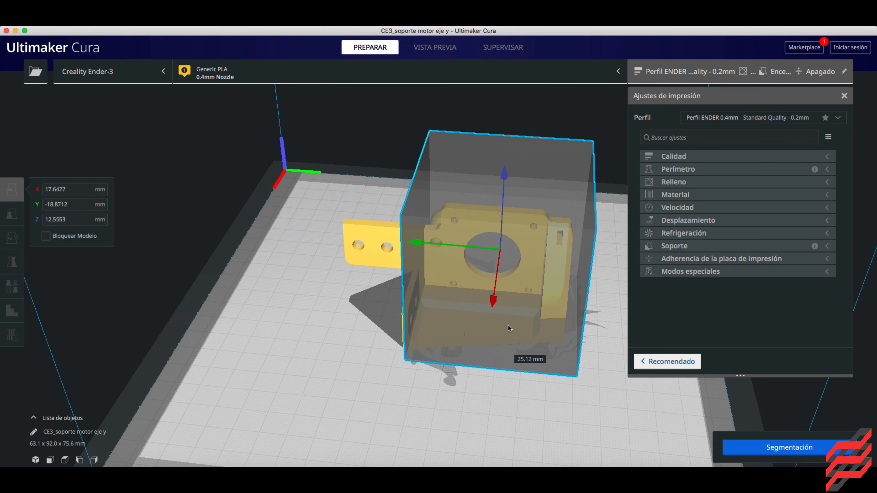
pyautogui.click(484, 437)
pyautogui.moveTo(505, 421); pyautogui.dragTo(528, 400, button='right')
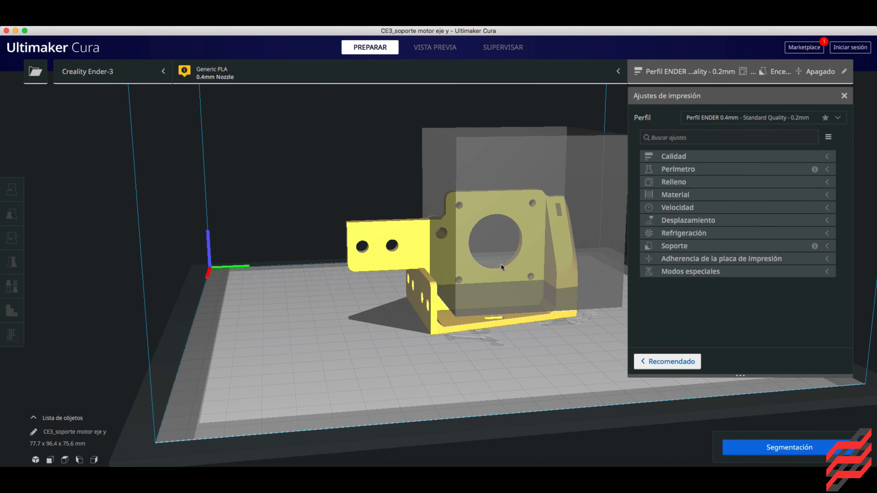
pyautogui.click(521, 167)
pyautogui.moveTo(519, 123); pyautogui.dragTo(517, 150)
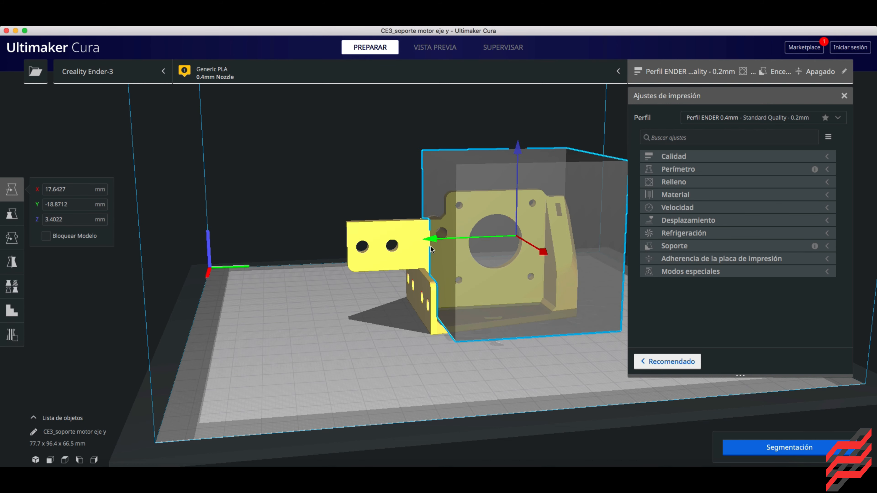
pyautogui.moveTo(432, 242); pyautogui.dragTo(422, 248)
# - Shift the support blocker along X toward the cylindrical boss to enclose it, leaving the protruding side plate uncovered
pyautogui.moveTo(388, 363); pyautogui.dragTo(499, 389, button='right')
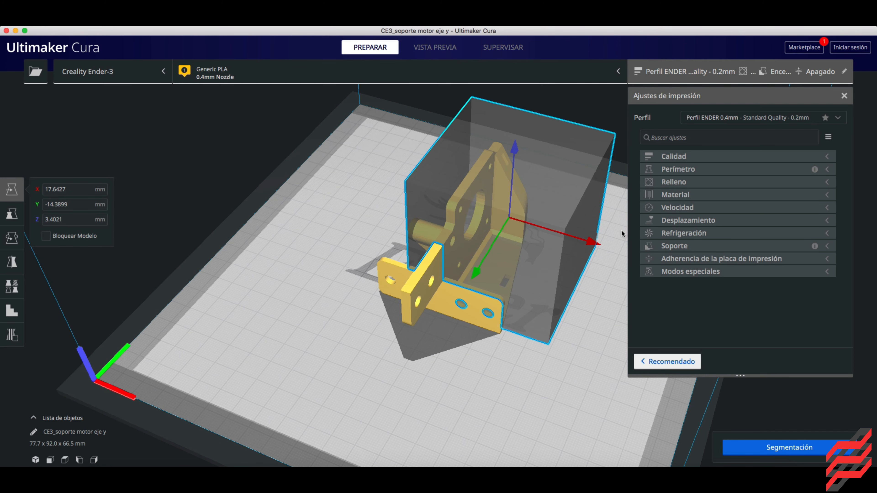
pyautogui.moveTo(593, 242); pyautogui.dragTo(553, 236)
pyautogui.click(557, 302)
pyautogui.moveTo(479, 328); pyautogui.dragTo(521, 400, button='right')
pyautogui.moveTo(567, 374); pyautogui.dragTo(501, 240, button='right')
# - Try multiplying the motor mount and its blocker with one copy, and undo the duplication
pyautogui.click(500, 241)
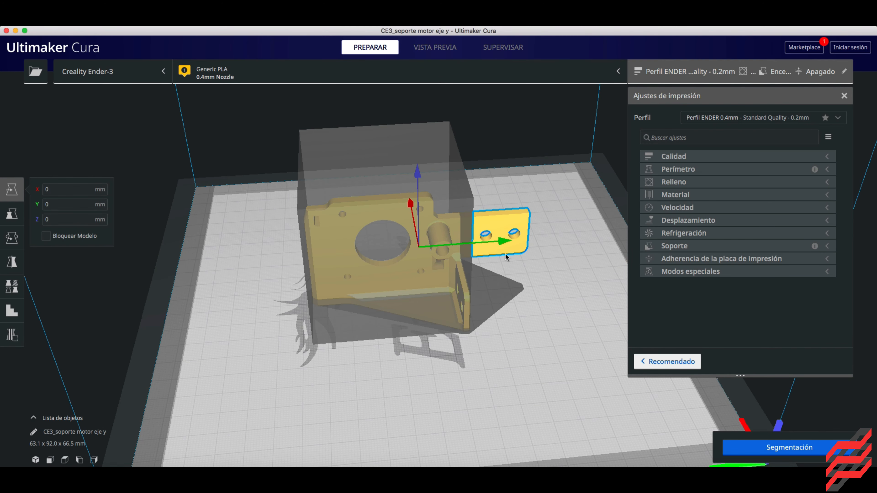
pyautogui.rightClick(508, 209)
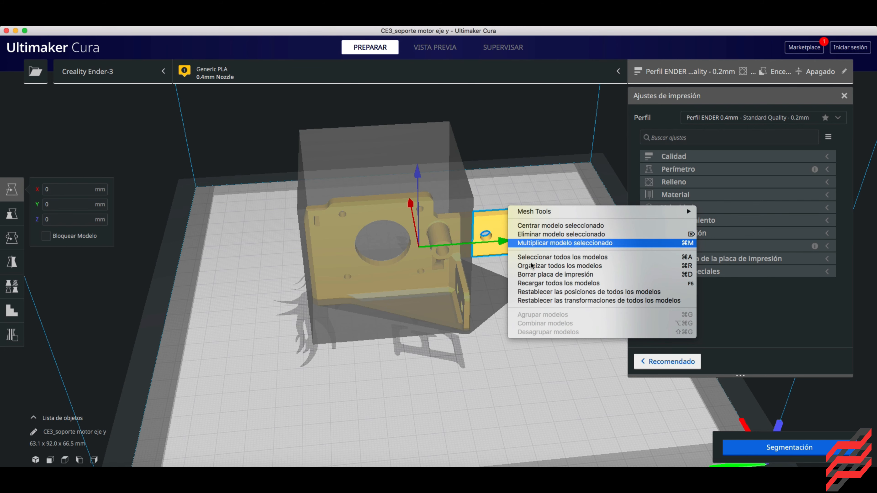
pyautogui.click(524, 243)
pyautogui.click(427, 255)
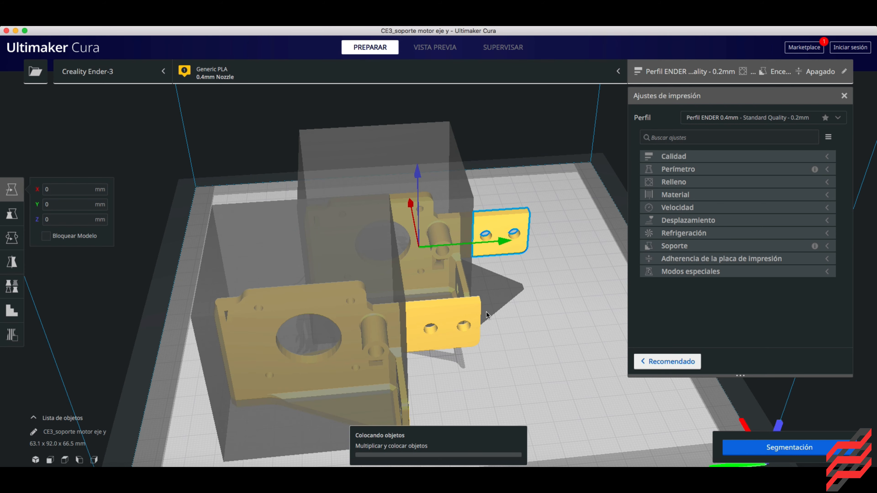
pyautogui.scroll(-5, 486, 311)
pyautogui.moveTo(501, 308); pyautogui.dragTo(419, 301, button='right')
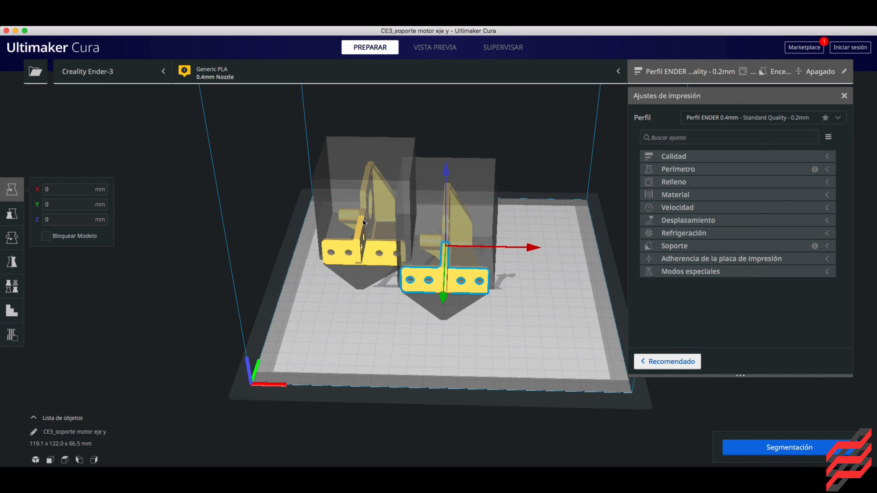
pyautogui.press('super+z')
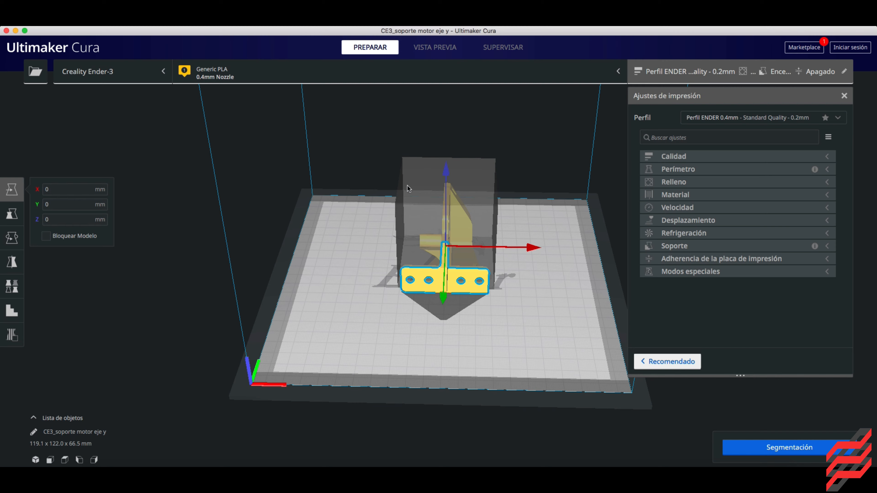
# - Multiply the motor mount together with its support blocker, making two copies on the build plate
pyautogui.rightClick(431, 206)
pyautogui.click(459, 242)
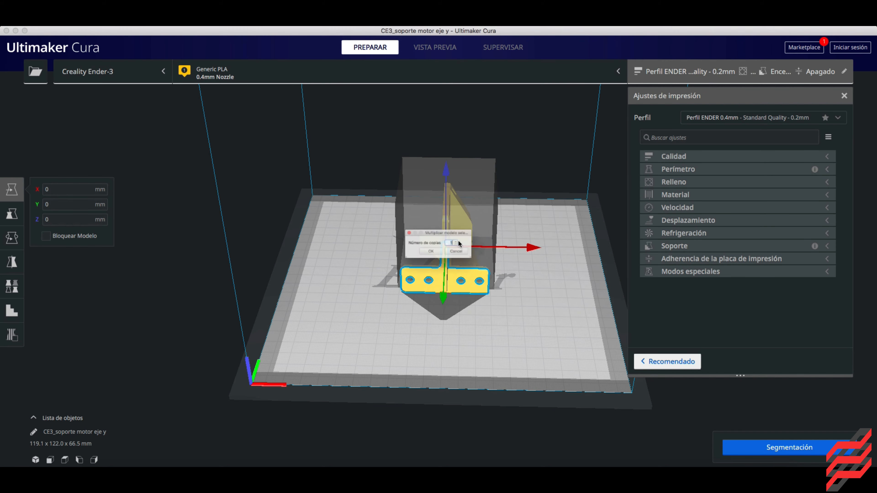
pyautogui.press('Return')
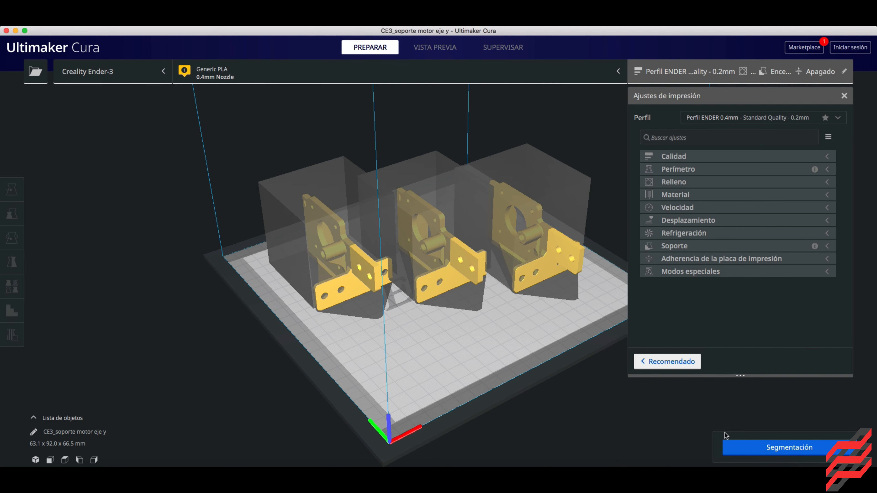
# - Slice the three motor mounts and inspect their supports in the layer preview
pyautogui.click(736, 446)
pyautogui.click(431, 52)
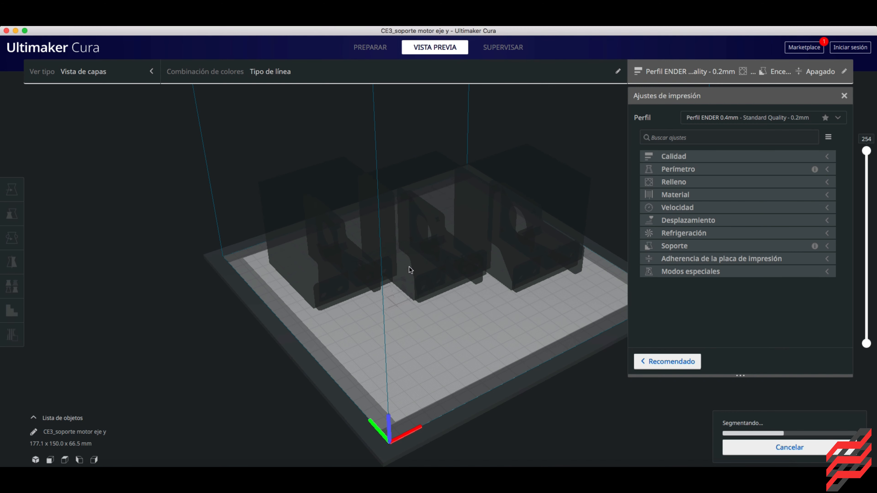
pyautogui.moveTo(463, 320); pyautogui.dragTo(520, 306, button='right')
pyautogui.scroll(5, 522, 306)
pyautogui.moveTo(462, 304); pyautogui.dragTo(373, 329, button='right')
pyautogui.scroll(-5, 493, 340)
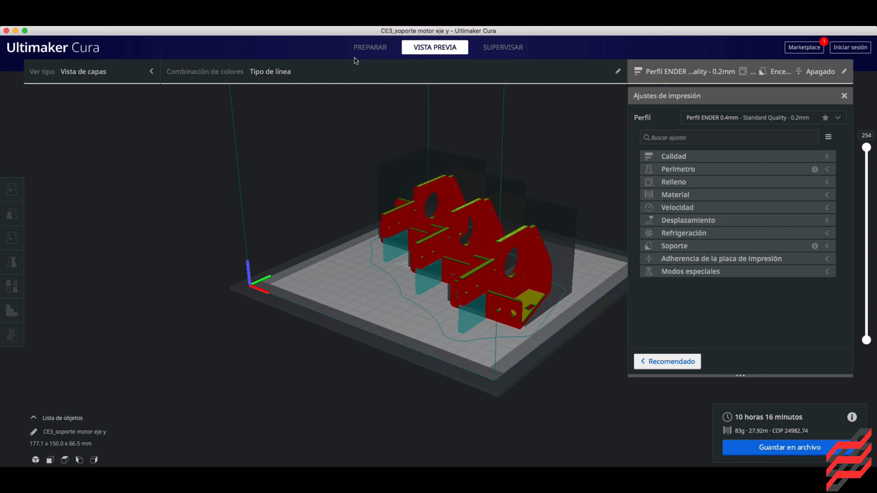
# - Return to the preparation view, select all the models and delete them from the build plate
pyautogui.click(370, 47)
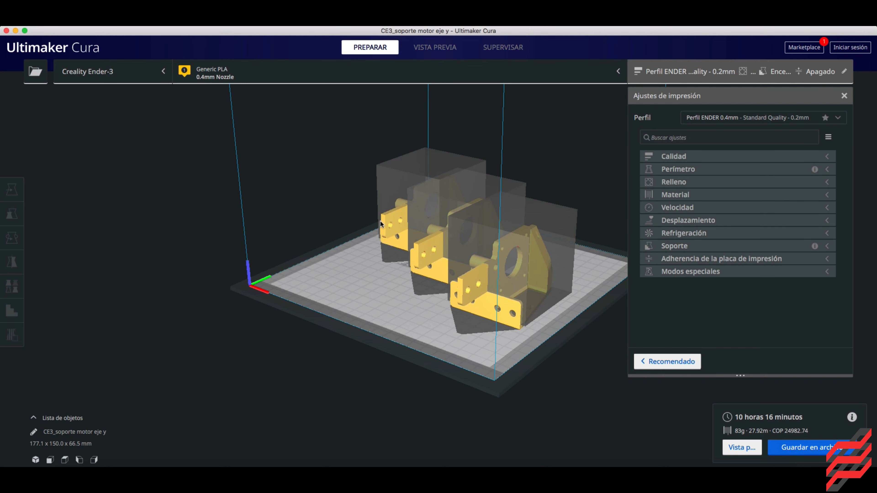
pyautogui.moveTo(447, 344); pyautogui.dragTo(437, 320, button='right')
pyautogui.rightClick(437, 321)
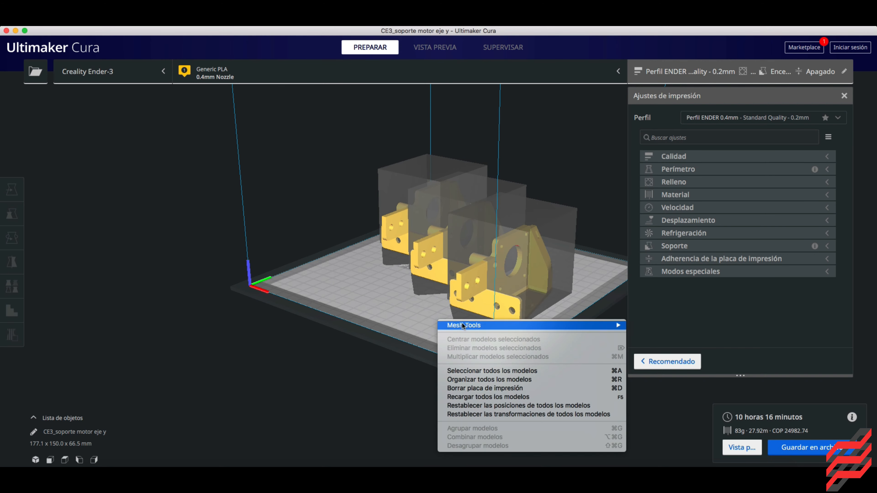
pyautogui.click(473, 371)
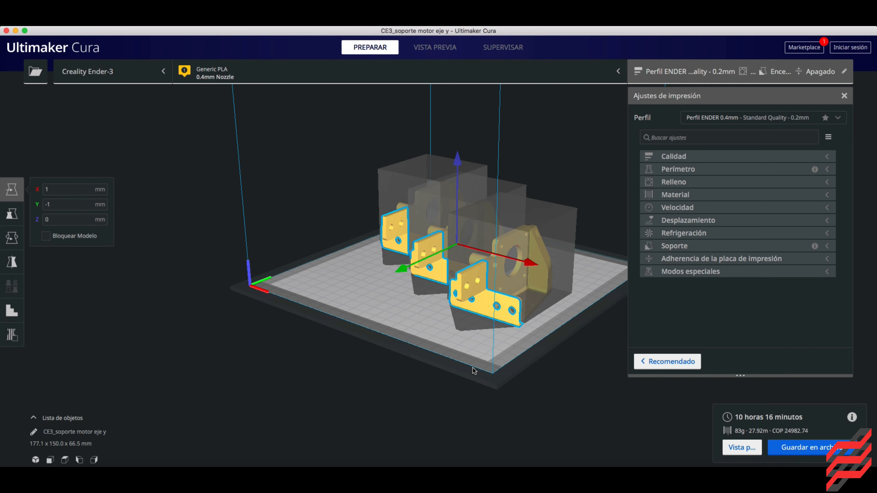
pyautogui.press('Delete')
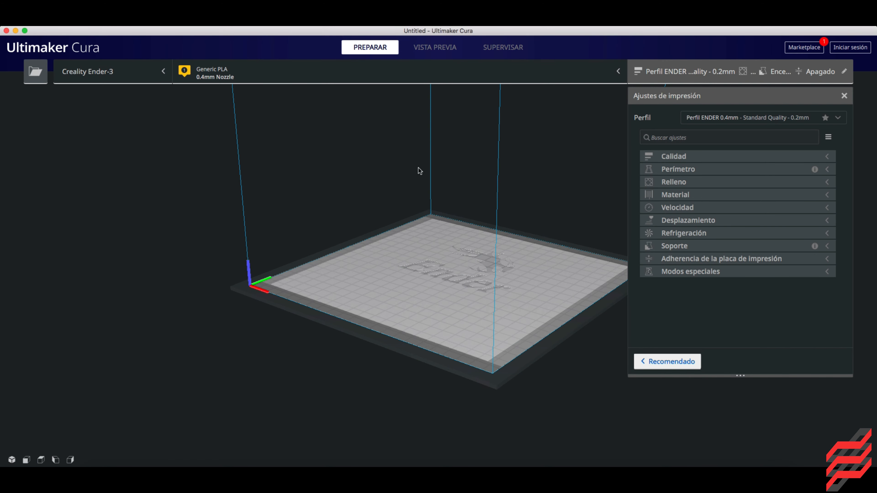
# - Load BULLSEYE_BASE_TORNADO_9.27.stl and Ender3ProBullseyeDuct10.19.stl together from the Desktop
pyautogui.press('super+o')
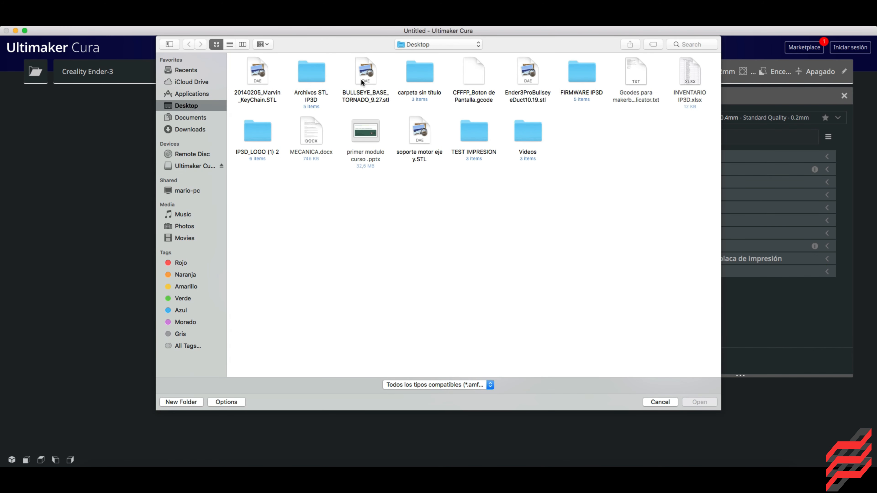
pyautogui.click(362, 82)
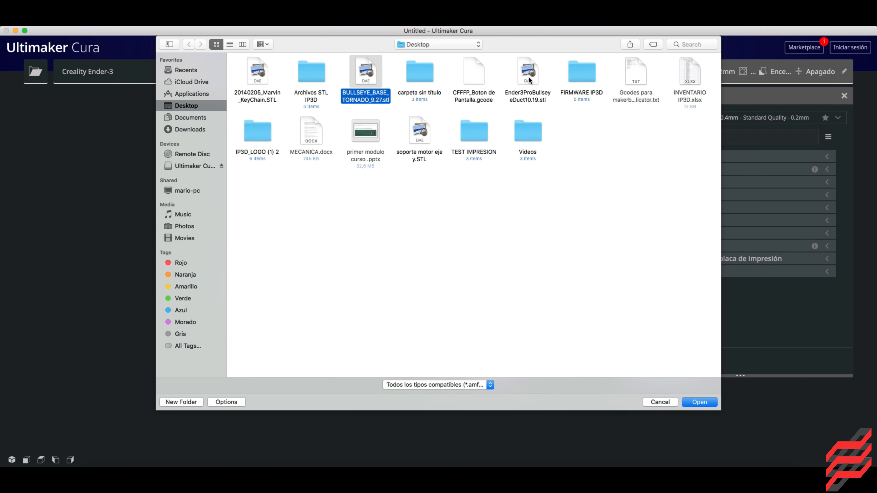
pyautogui.keyDown('super'); pyautogui.click(529, 78); pyautogui.keyUp('super')
pyautogui.click(707, 404)
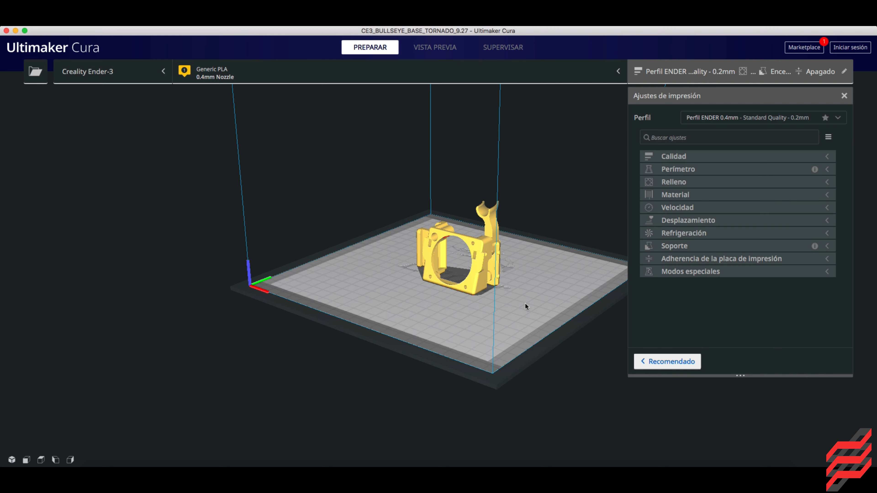
# - Move the Bullseye base and the duct apart on the build plate
pyautogui.moveTo(581, 312); pyautogui.dragTo(316, 292, button='right')
pyautogui.scroll(5, 315, 293)
pyautogui.scroll(-3, 349, 297)
pyautogui.moveTo(413, 295); pyautogui.dragTo(471, 265, button='right')
pyautogui.moveTo(471, 264); pyautogui.dragTo(543, 289)
pyautogui.moveTo(358, 217); pyautogui.dragTo(334, 241)
pyautogui.click(394, 297)
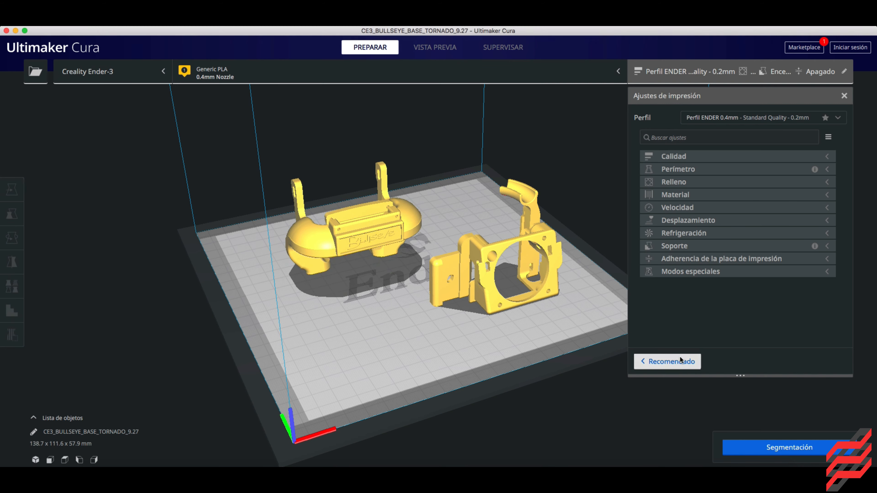
# - Turn off support generation in the print settings and slice the base and duct without supports
pyautogui.click(734, 234)
pyautogui.click(756, 238)
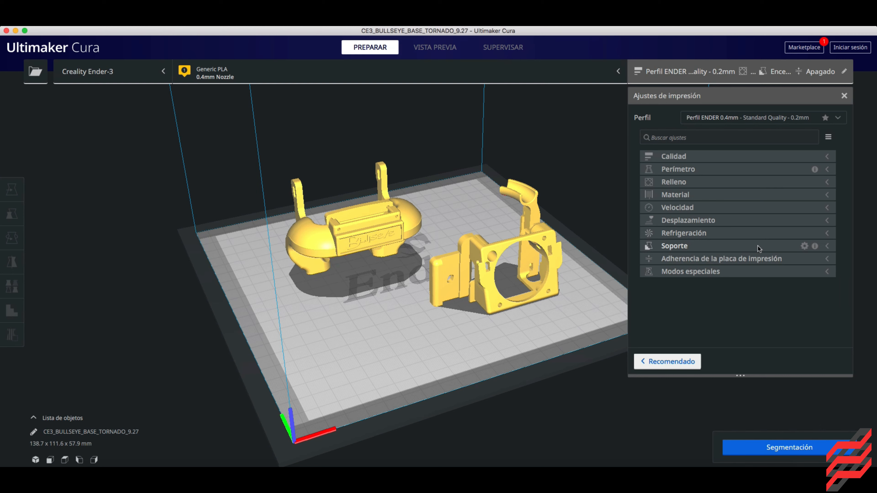
pyautogui.click(760, 246)
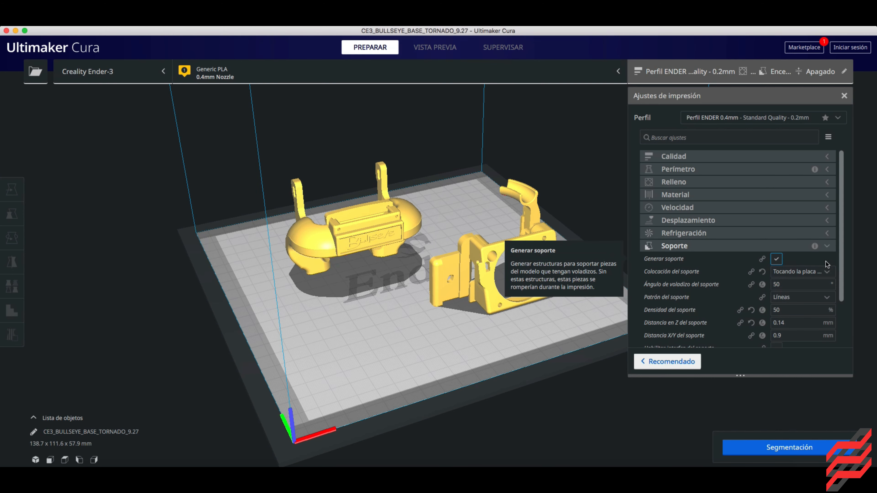
pyautogui.click(788, 265)
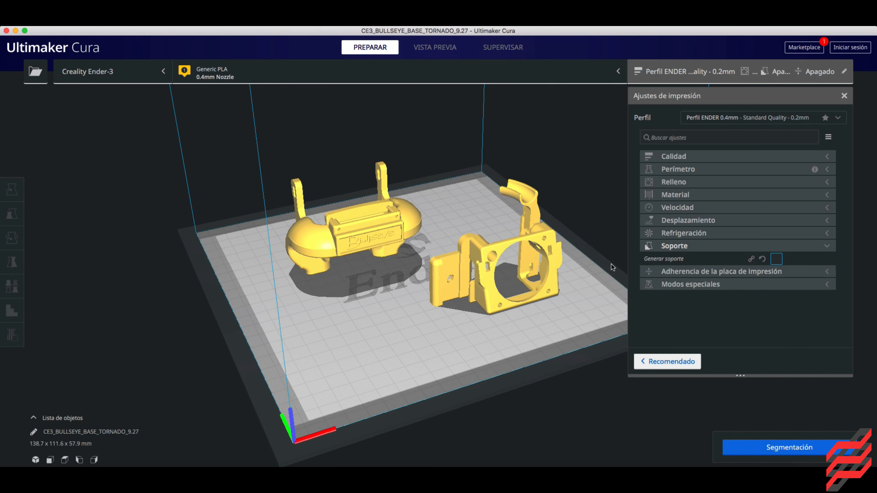
pyautogui.click(777, 448)
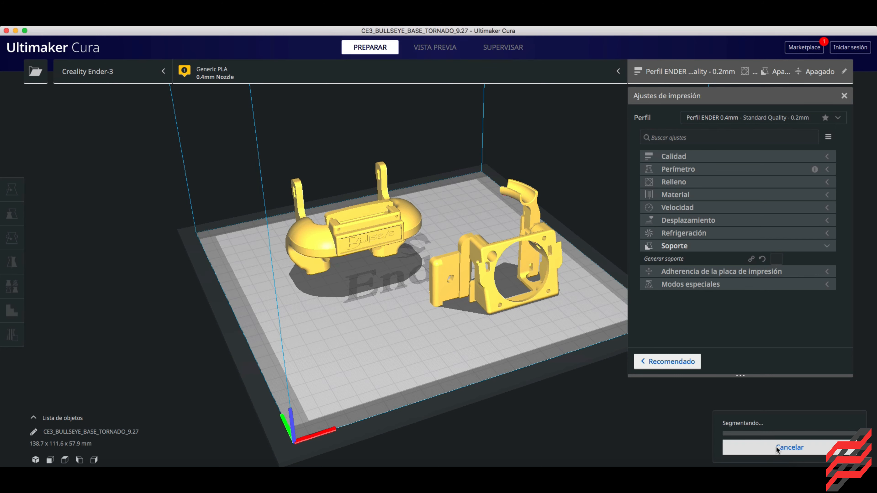
# - Examine both parts from above, from the side and from low angles to identify overhangs that need support
pyautogui.moveTo(339, 287); pyautogui.dragTo(367, 306, button='right')
pyautogui.moveTo(398, 274); pyautogui.dragTo(378, 230, button='right')
pyautogui.moveTo(364, 304); pyautogui.dragTo(399, 301, button='right')
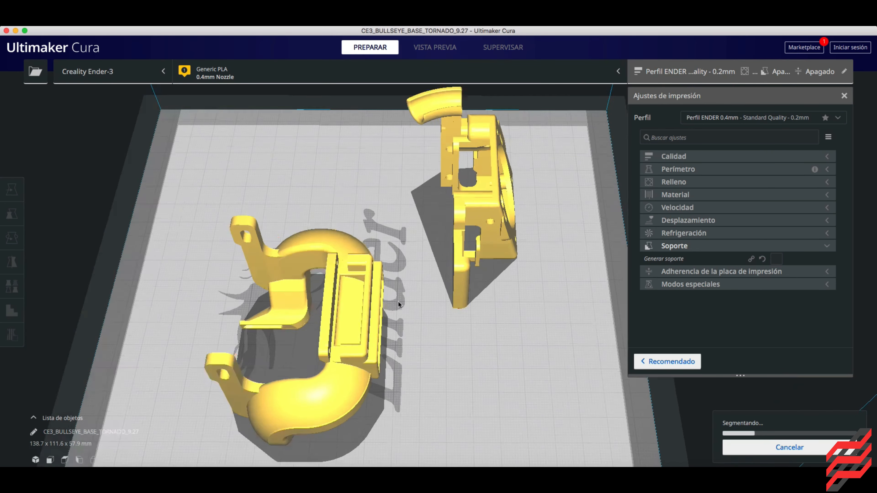
pyautogui.scroll(5, 411, 304)
pyautogui.moveTo(356, 319)
pyautogui.mouseDown(button='right')
pyautogui.moveTo(452, 287)
pyautogui.moveTo(370, 321)
pyautogui.mouseUp(button='right')
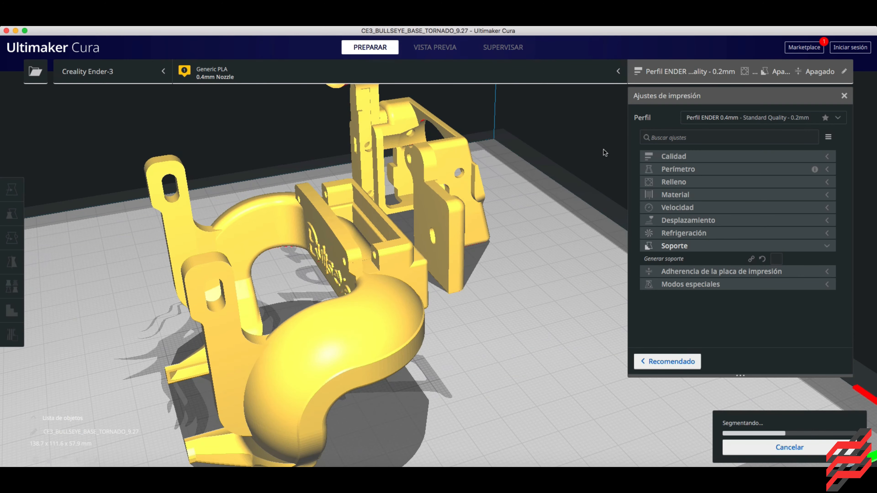
pyautogui.scroll(-5, 435, 301)
pyautogui.moveTo(431, 302); pyautogui.dragTo(401, 295, button='right')
pyautogui.scroll(6, 391, 238)
pyautogui.moveTo(380, 200); pyautogui.dragTo(515, 223, button='right')
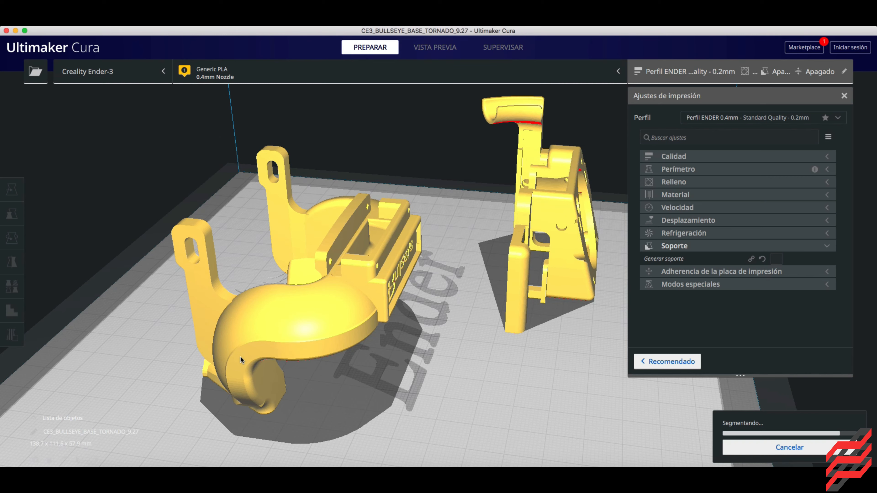
pyautogui.moveTo(468, 330); pyautogui.dragTo(502, 274, button='right')
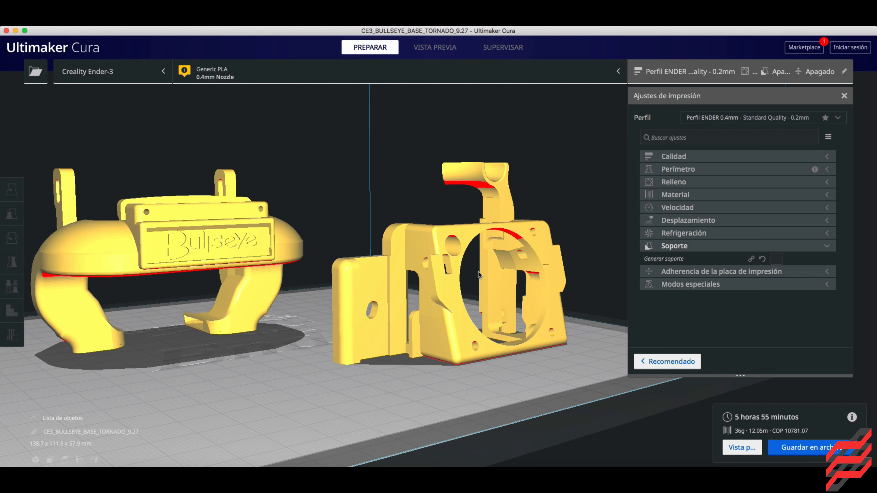
pyautogui.moveTo(94, 413); pyautogui.dragTo(259, 420, button='right')
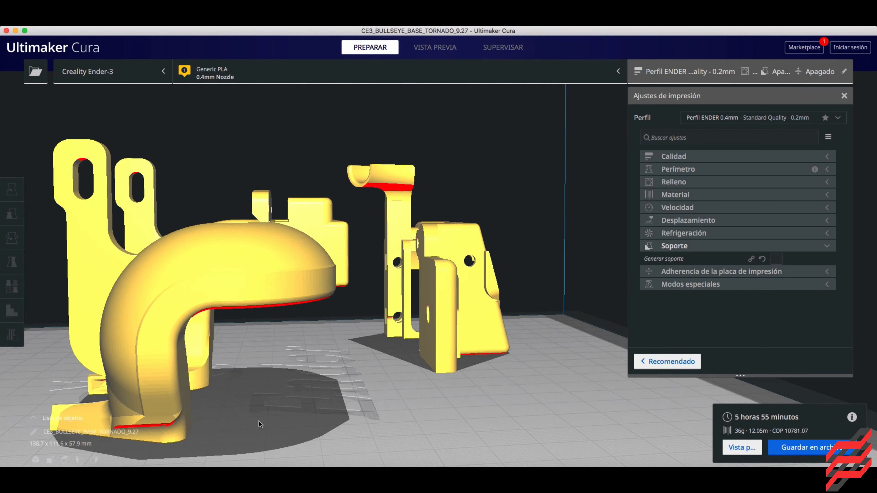
pyautogui.moveTo(363, 354); pyautogui.dragTo(390, 383, button='right')
pyautogui.scroll(-5, 411, 362)
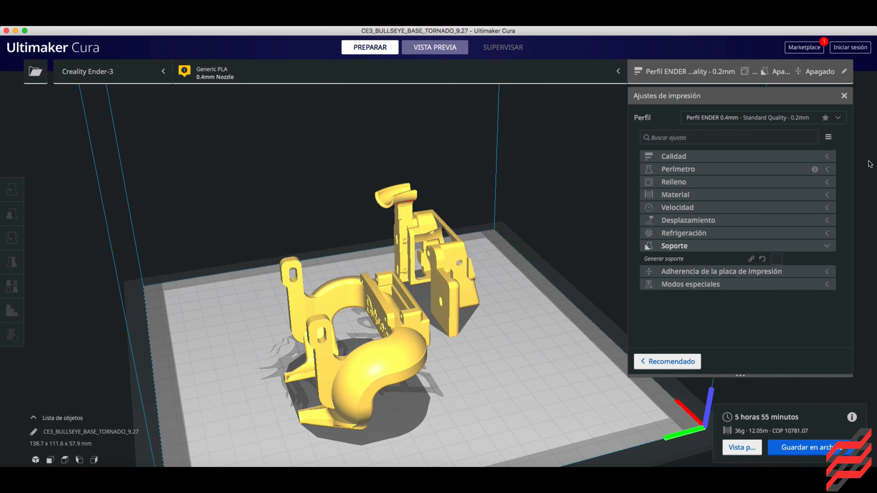
# - Preview the sliced layers down to layer 160 and back up to layer 289, and return to the preparation view
pyautogui.moveTo(866, 147); pyautogui.dragTo(867, 228)
pyautogui.scroll(5, 388, 349)
pyautogui.moveTo(285, 326); pyautogui.dragTo(484, 208, button='right')
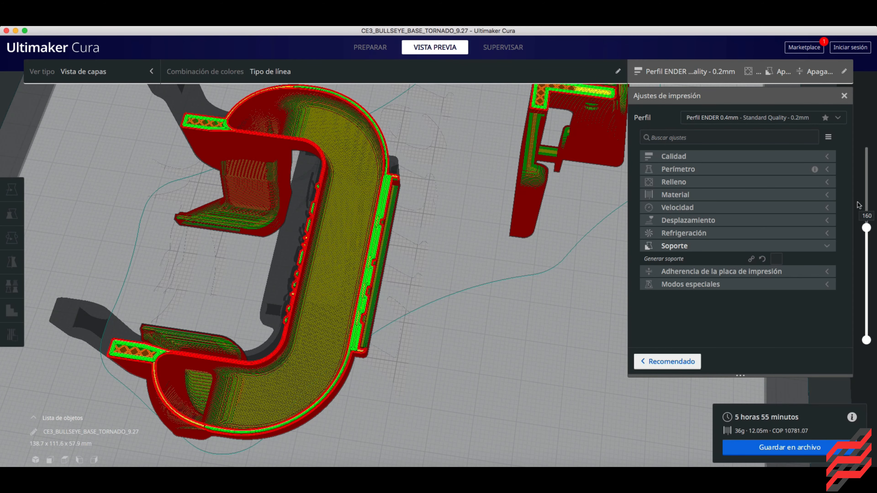
pyautogui.moveTo(866, 228); pyautogui.dragTo(867, 147)
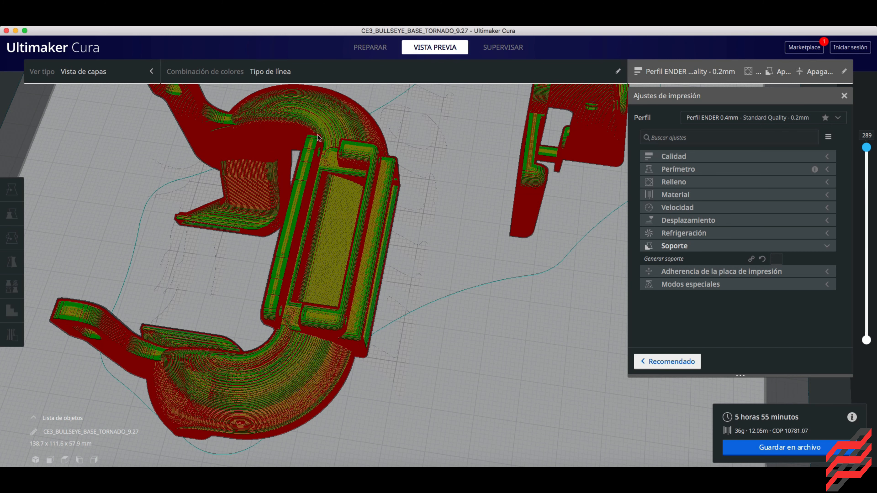
pyautogui.click(366, 49)
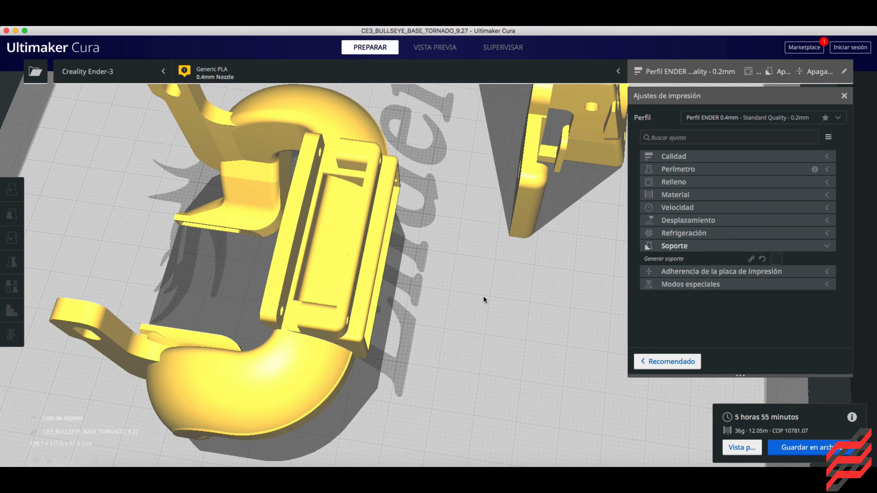
# - Browse the community plugins in the Marketplace, including Custom Supports and Auto-Orientation, and close it
pyautogui.moveTo(484, 299); pyautogui.dragTo(550, 259, button='right')
pyautogui.scroll(3, 495, 275)
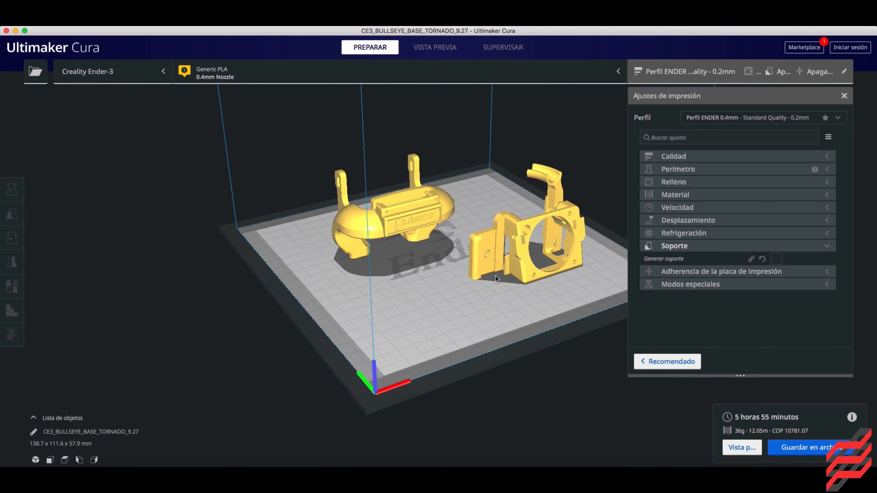
pyautogui.scroll(-3, 495, 275)
pyautogui.moveTo(473, 283)
pyautogui.mouseDown(button='right')
pyautogui.moveTo(531, 256)
pyautogui.moveTo(470, 282)
pyautogui.mouseUp(button='right')
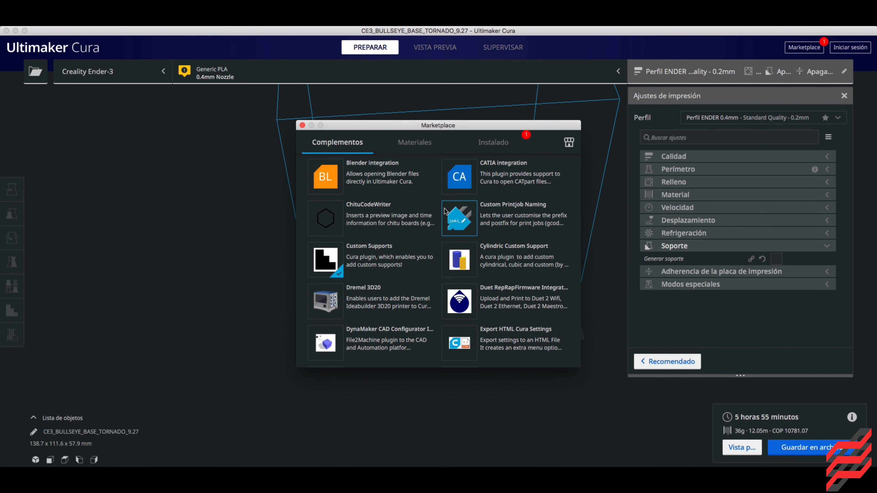
pyautogui.scroll(5, 386, 238)
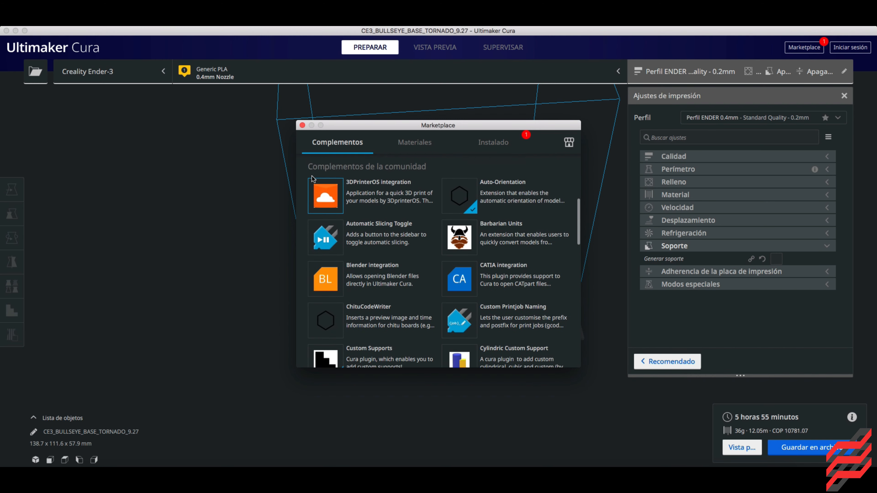
pyautogui.click(303, 125)
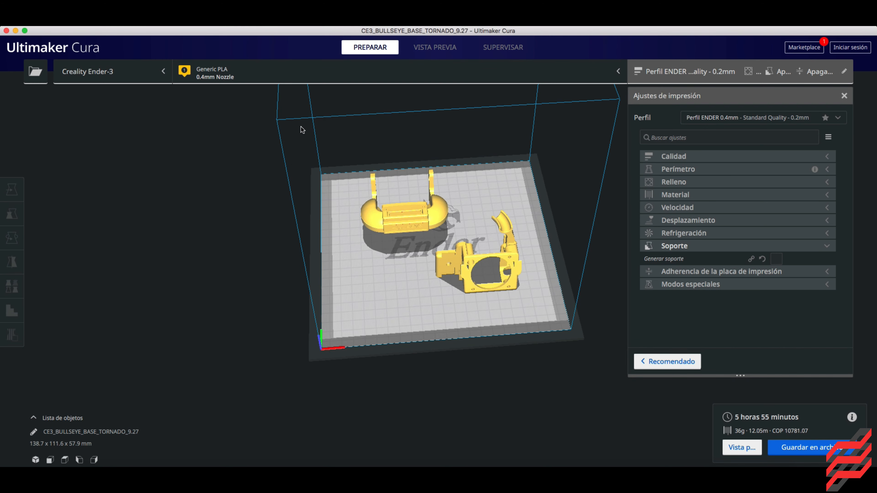
# - Examine the underside overhangs of the Bullseye duct from low angles
pyautogui.click(380, 234)
pyautogui.scroll(-3, 370, 247)
pyautogui.scroll(8, 383, 258)
pyautogui.moveTo(365, 281); pyautogui.dragTo(416, 225, button='right')
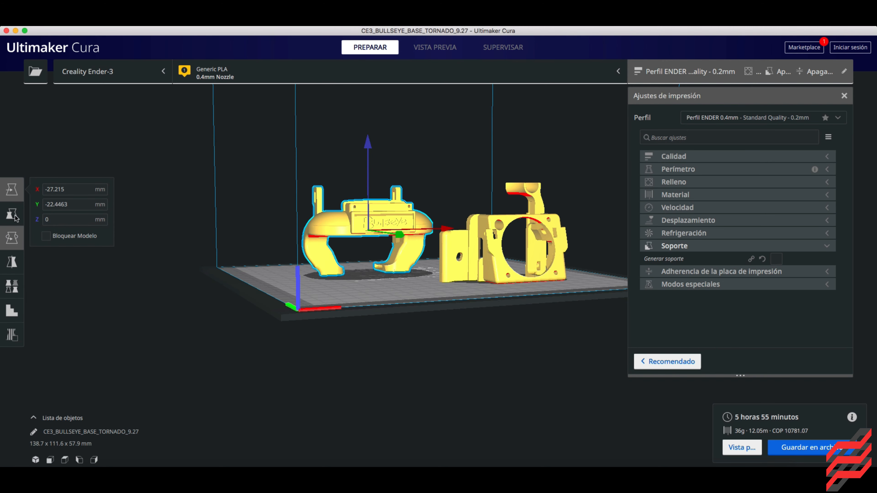
pyautogui.moveTo(366, 279); pyautogui.dragTo(438, 265, button='right')
pyautogui.scroll(5, 364, 279)
pyautogui.moveTo(345, 299); pyautogui.dragTo(355, 317, button='right')
pyautogui.rightClick(356, 317)
pyautogui.click(280, 367)
pyautogui.click(286, 367)
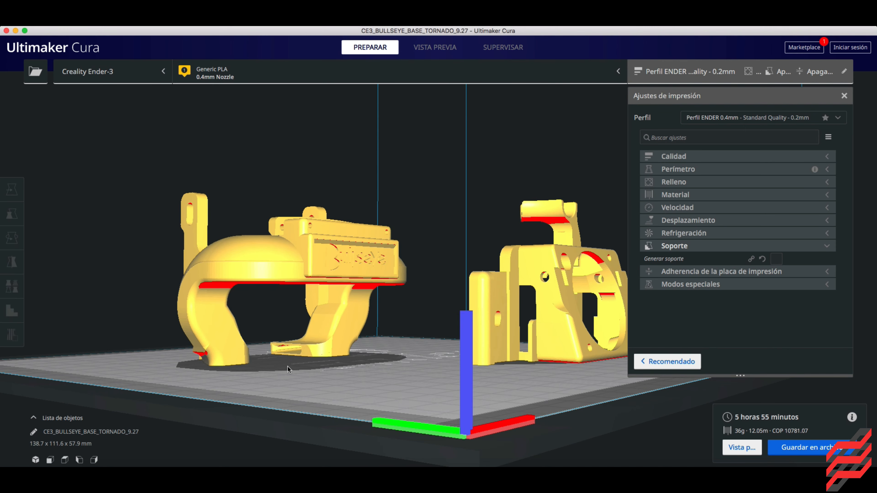
# - Select the Bullseye duct and open the Custom Supports tool's options
pyautogui.scroll(5, 288, 353)
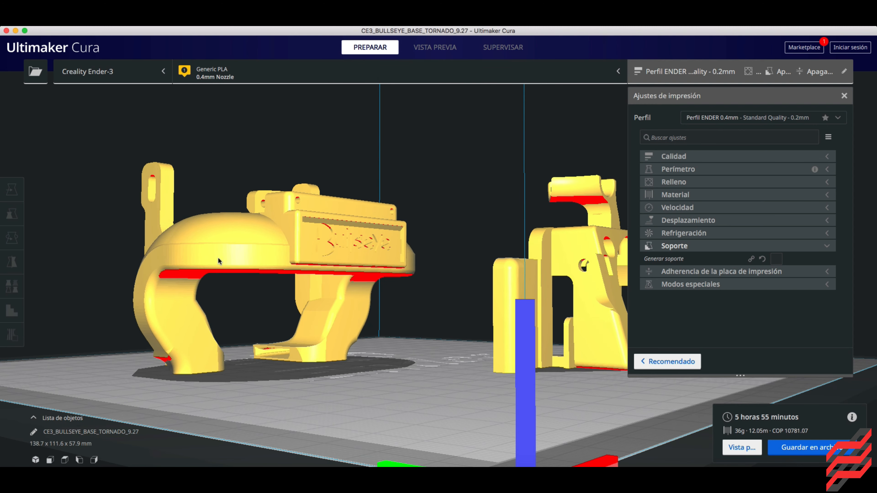
pyautogui.click(218, 261)
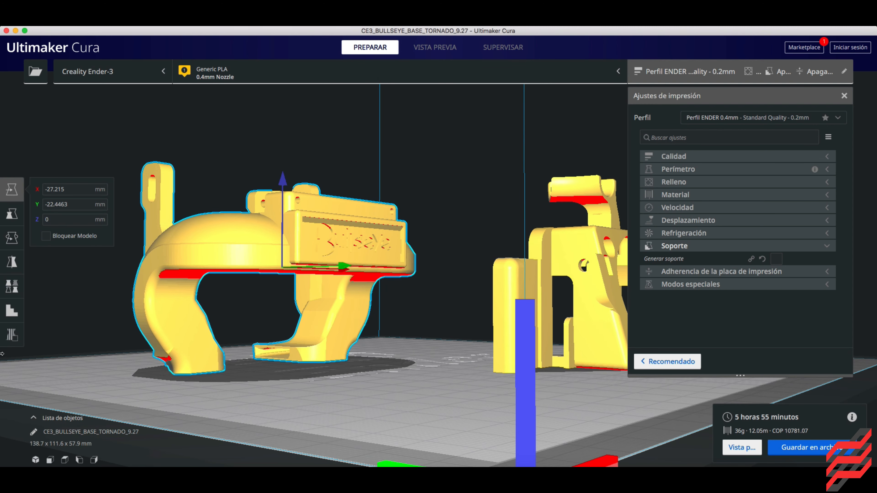
pyautogui.click(17, 322)
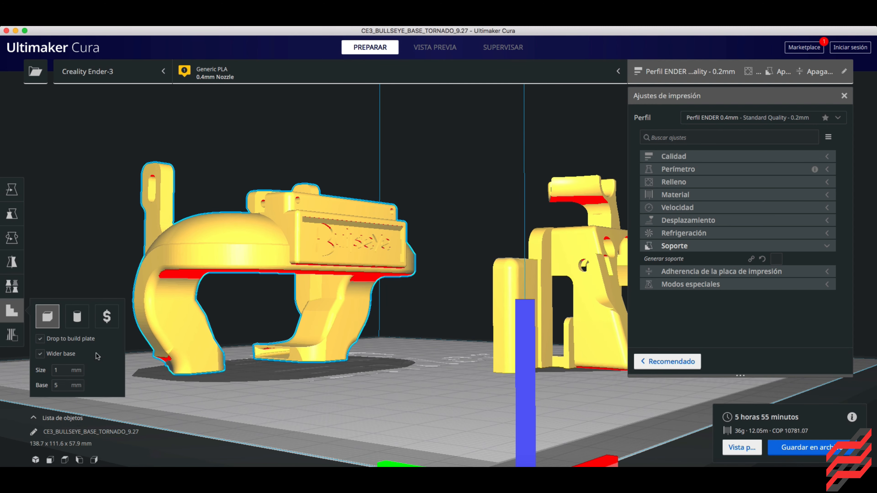